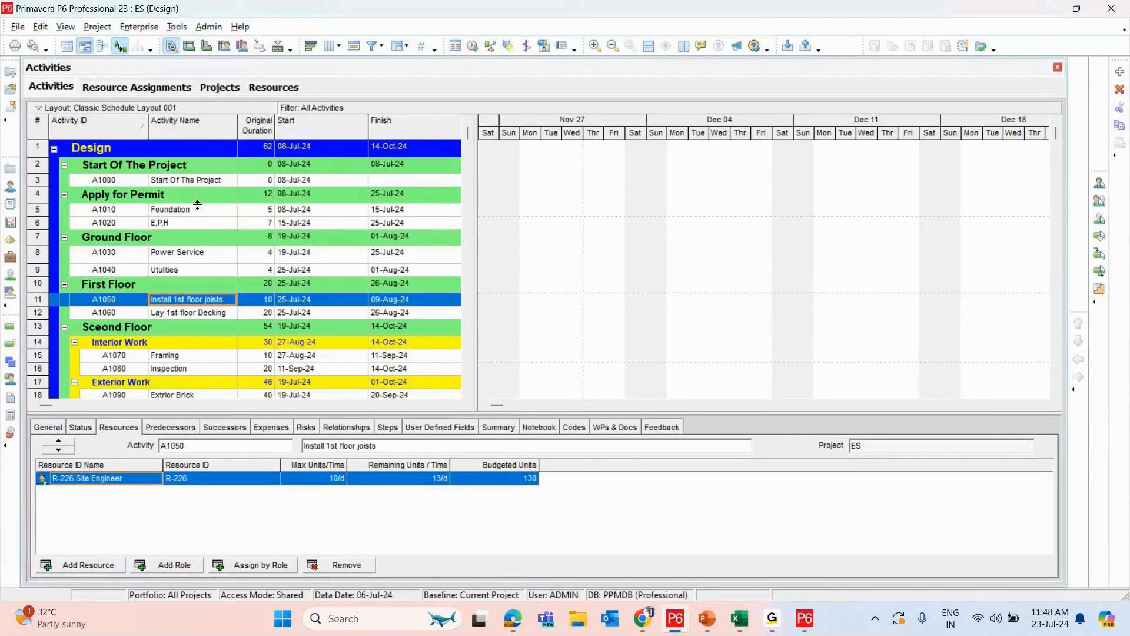
Step: Open the Project Checker and look through the available projects, including those under NEWEPS-1
{"action": "left_click", "coordinate": [176, 26]}
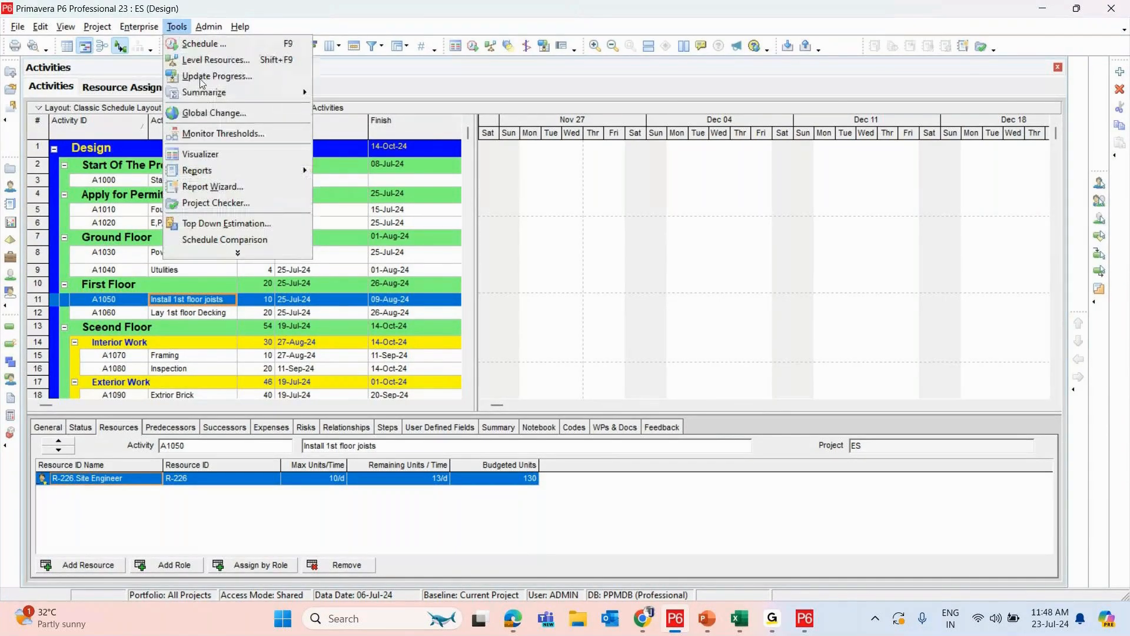
{"action": "left_click", "coordinate": [192, 202]}
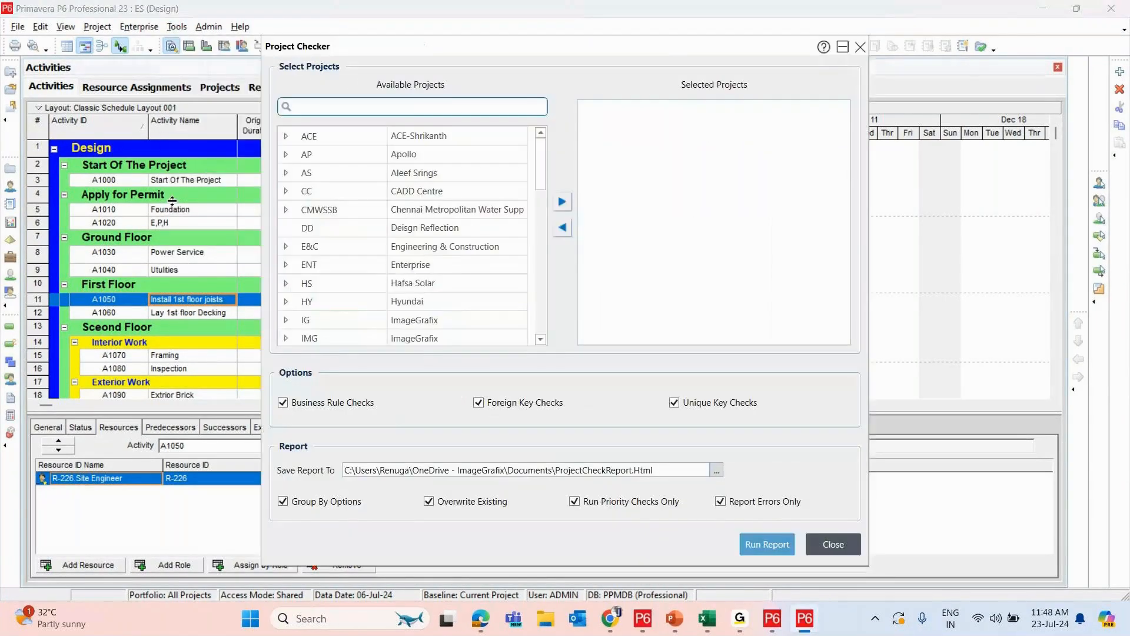
{"action": "scroll", "coordinate": [362, 213], "scroll_direction": "down", "scroll_amount": 9}
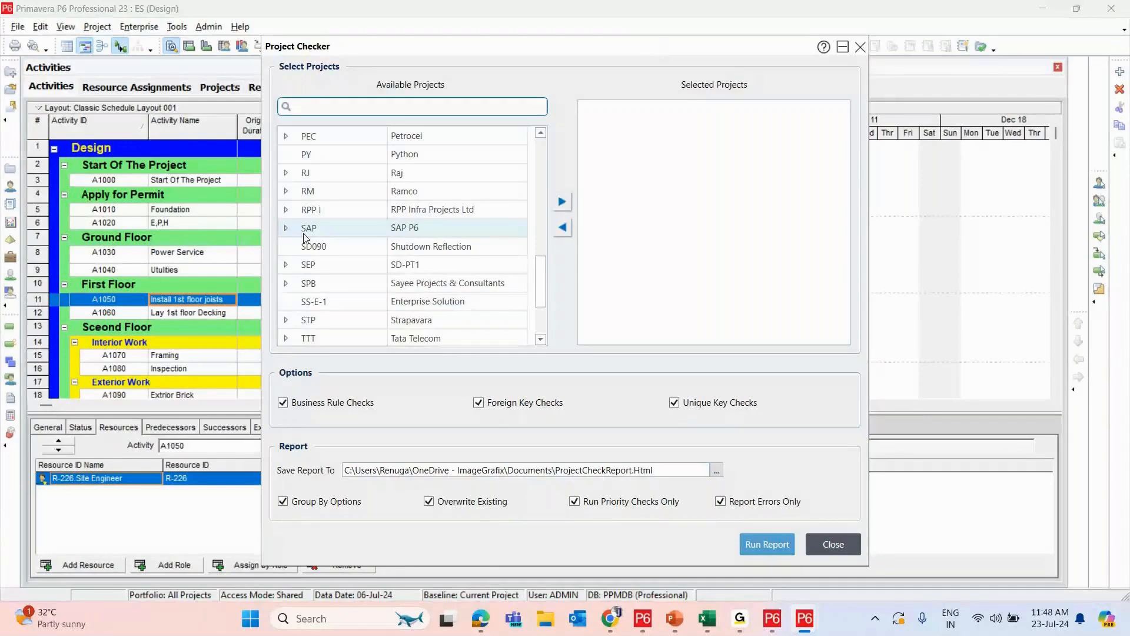
{"action": "scroll", "coordinate": [324, 213], "scroll_direction": "up", "scroll_amount": 3}
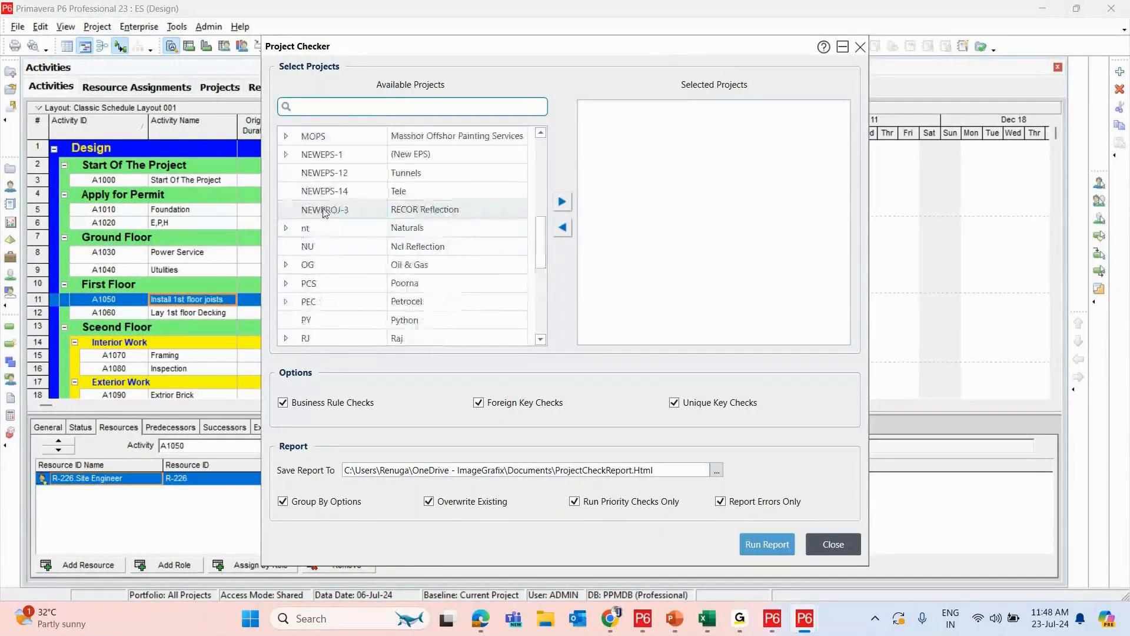
{"action": "left_click", "coordinate": [286, 154]}
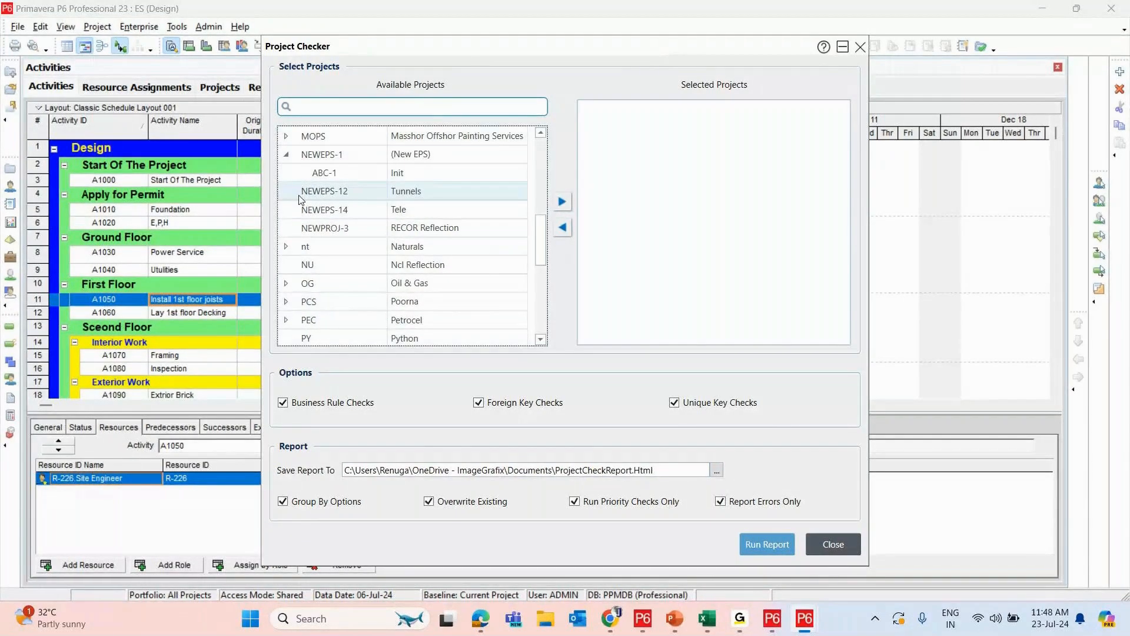
{"action": "scroll", "coordinate": [394, 228], "scroll_direction": "up", "scroll_amount": 5}
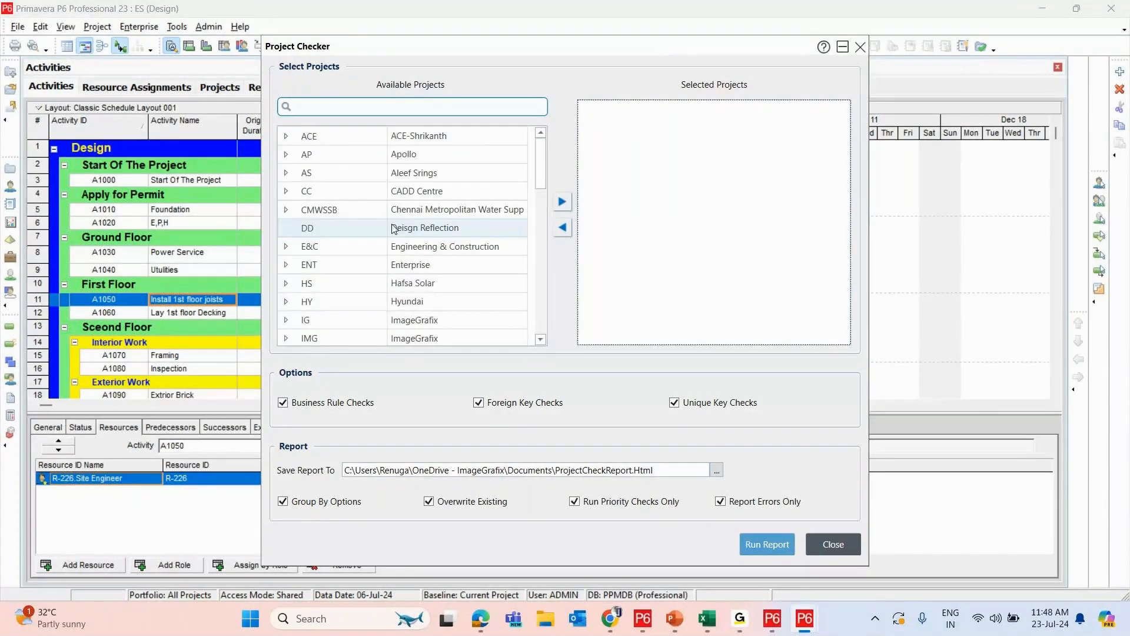
Step: Add the C&M Cinemax project from the Residential group under ACE, DIR-ACE3 to the projects selected for checking
{"action": "left_click", "coordinate": [295, 139]}
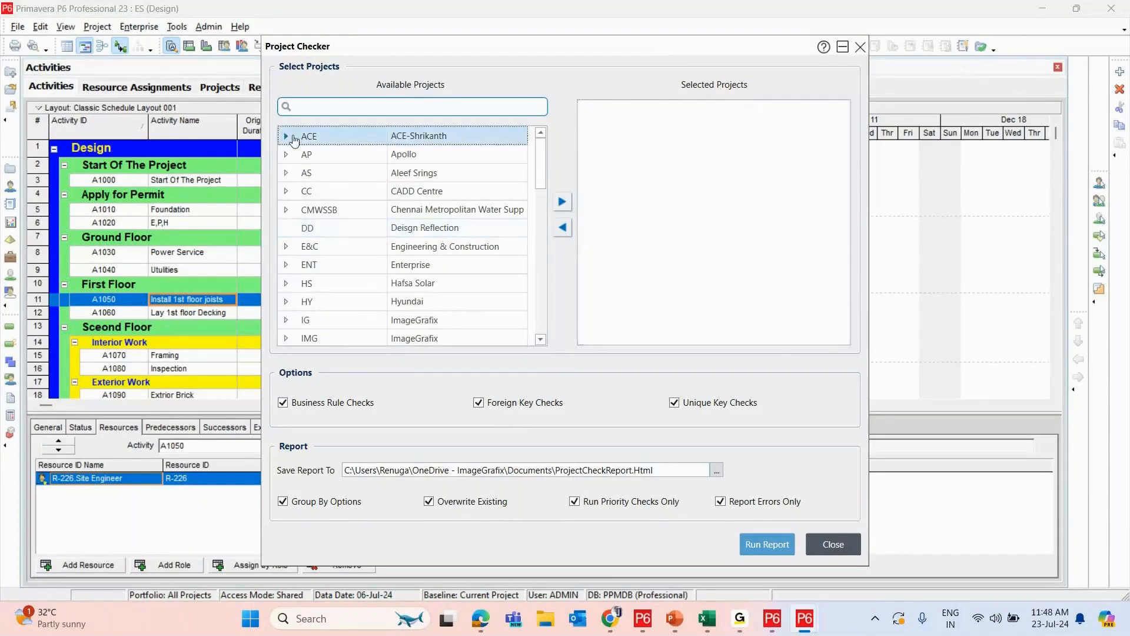
{"action": "left_click", "coordinate": [287, 137]}
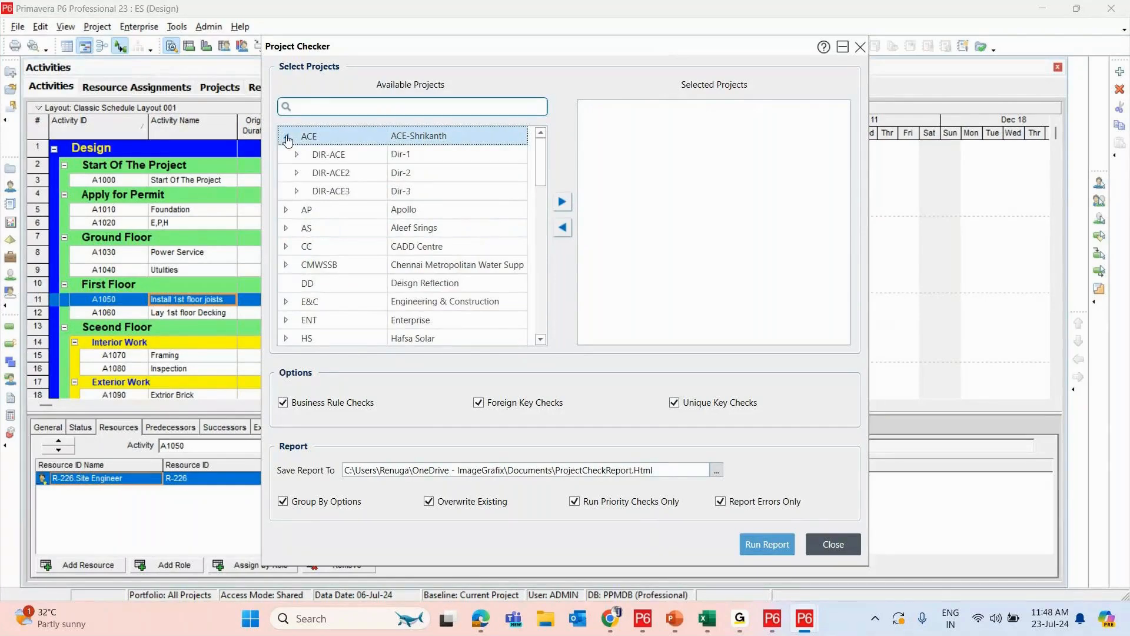
{"action": "left_click", "coordinate": [297, 154]}
{"action": "left_click", "coordinate": [297, 190]}
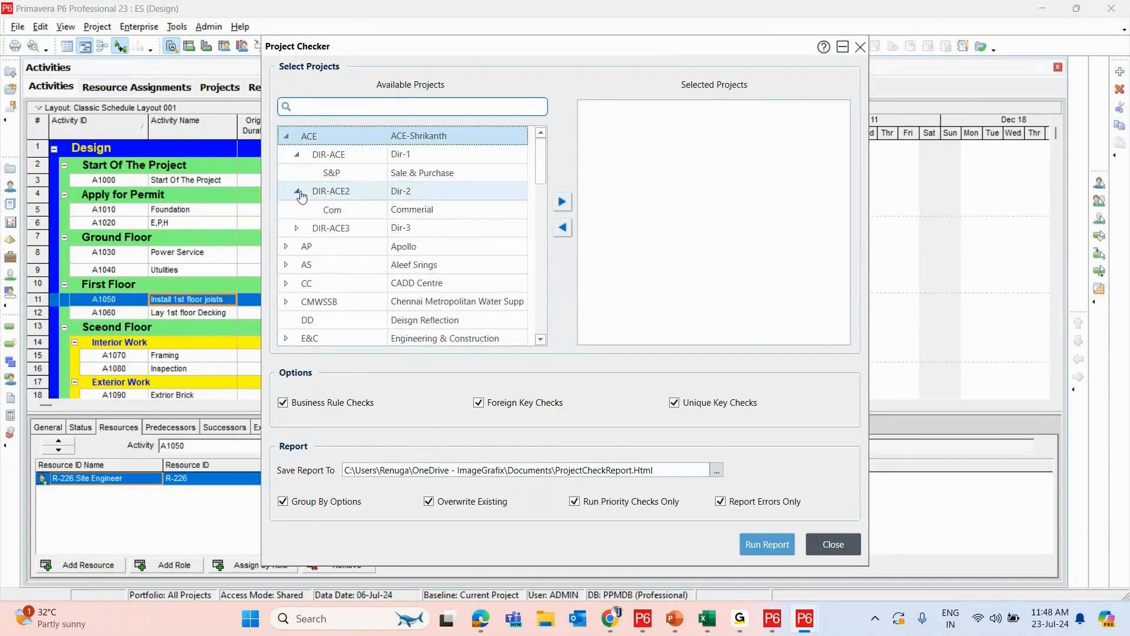
{"action": "left_click", "coordinate": [297, 228]}
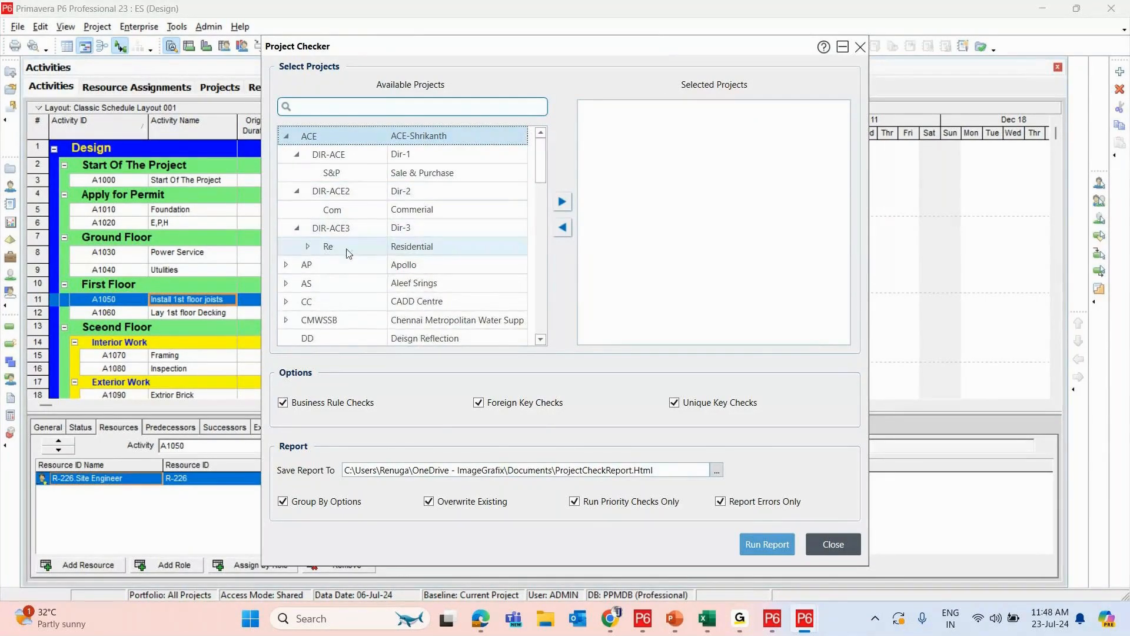
{"action": "left_click", "coordinate": [308, 247]}
{"action": "left_click", "coordinate": [354, 264]}
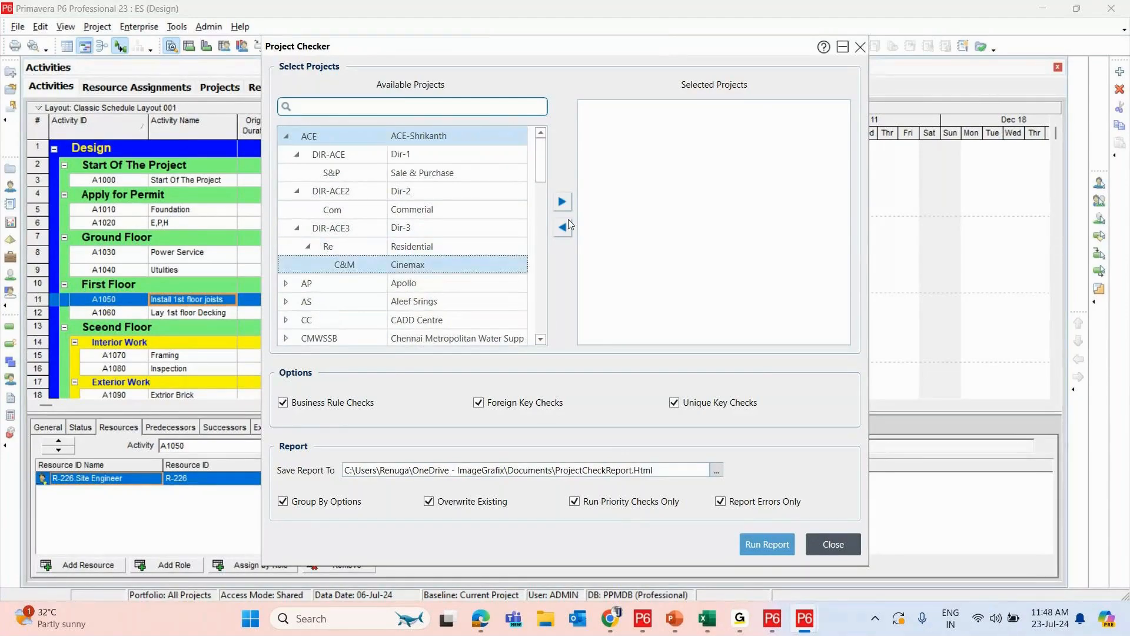
{"action": "left_click", "coordinate": [563, 202]}
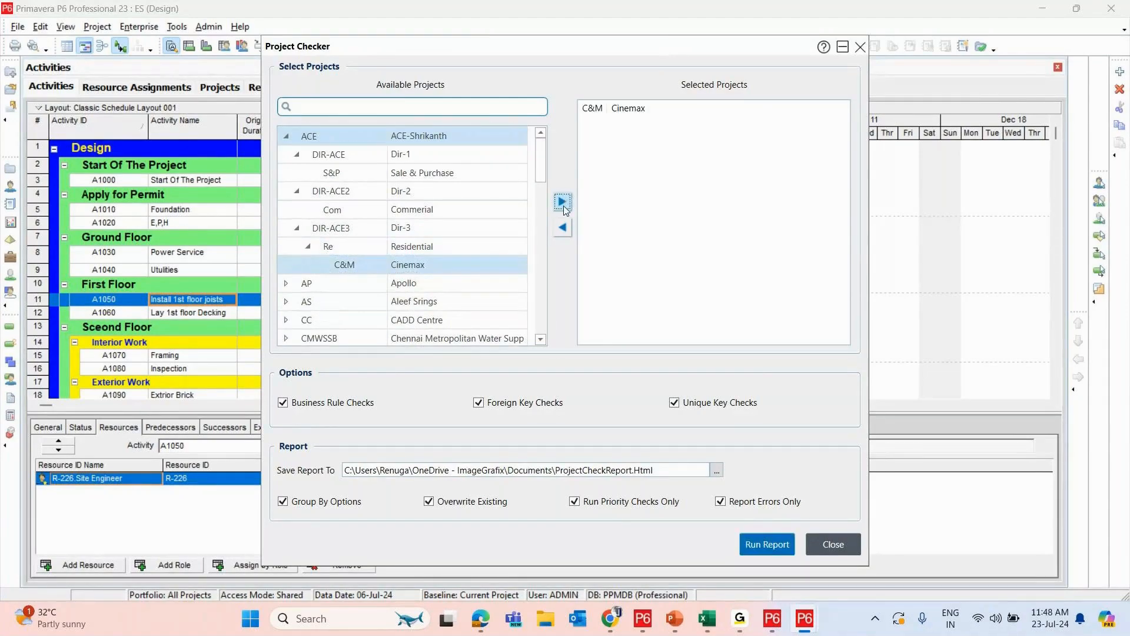
Step: Try to add the Com (Commerial) and NEWEPS-12 (Tunnels) entries to the selected projects
{"action": "left_click", "coordinate": [437, 210]}
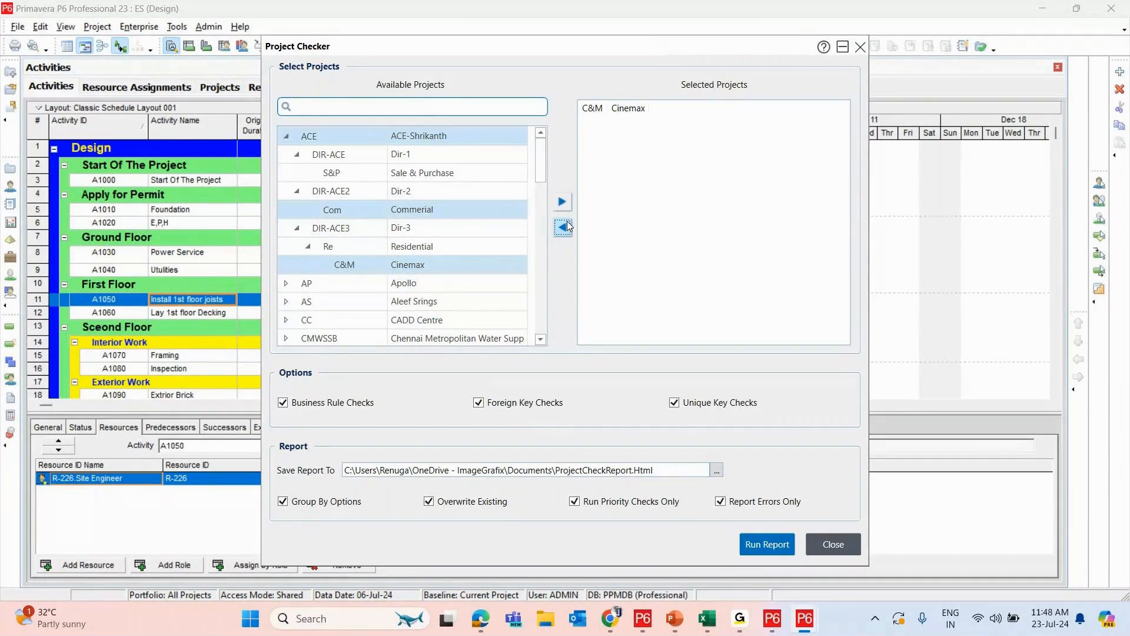
{"action": "left_click", "coordinate": [563, 203]}
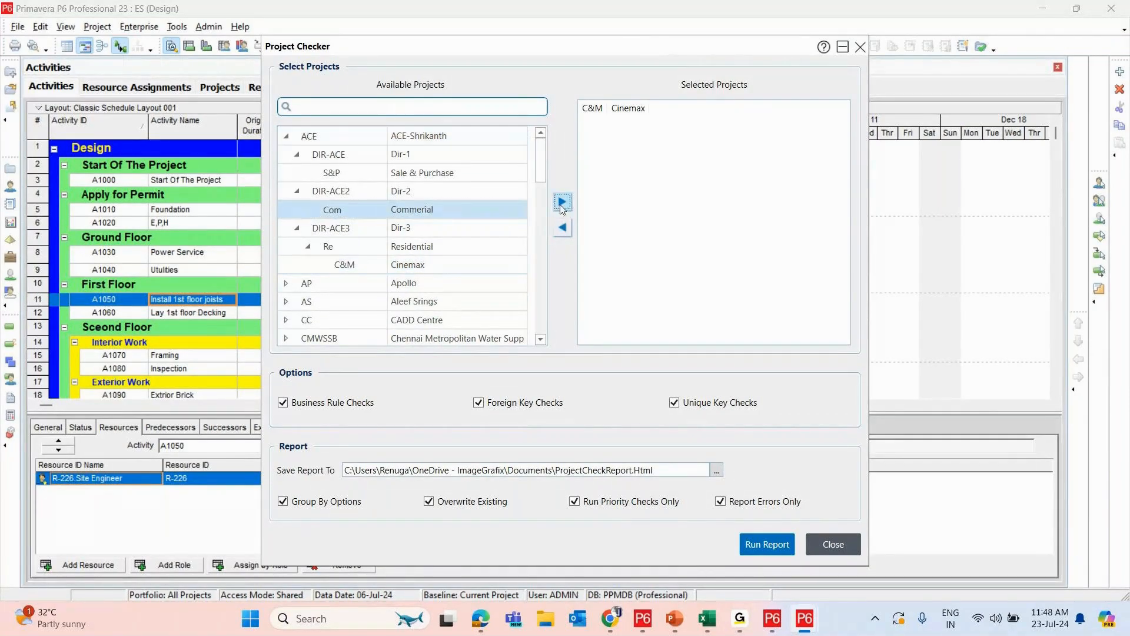
{"action": "scroll", "coordinate": [459, 285], "scroll_direction": "down", "scroll_amount": 5}
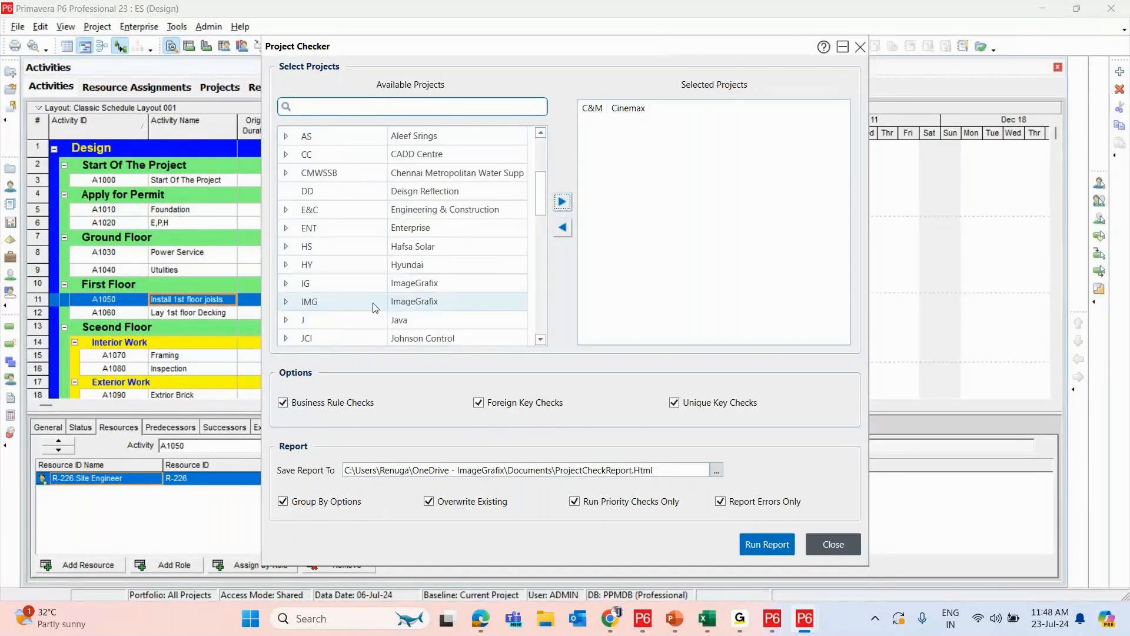
{"action": "left_click", "coordinate": [412, 320]}
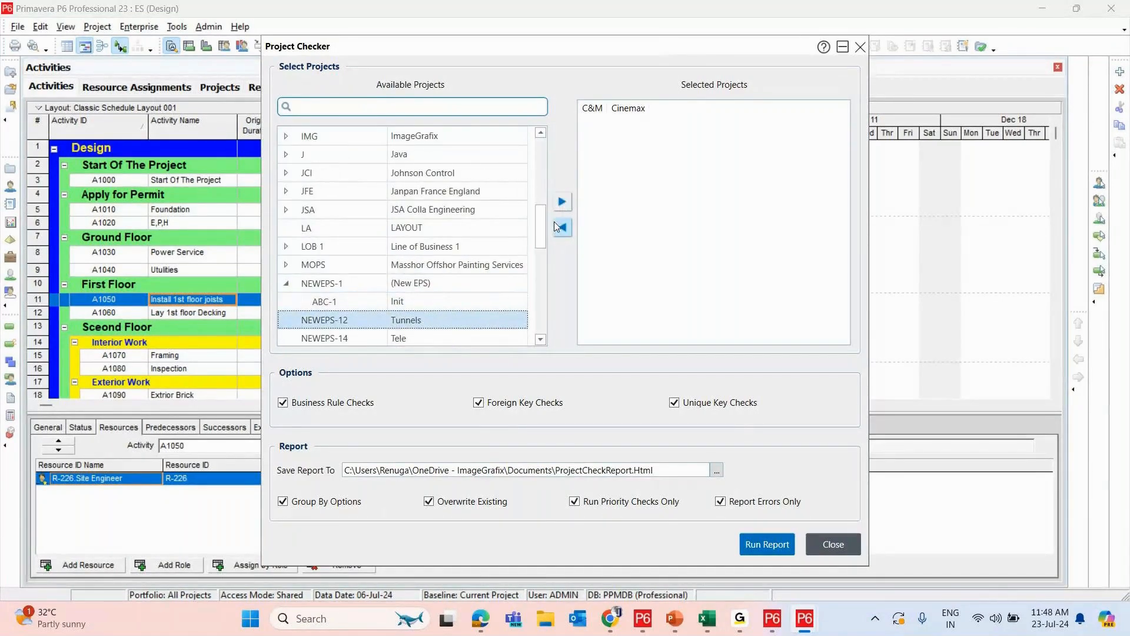
{"action": "left_click", "coordinate": [562, 201]}
Step: Run the Project Checker report for C&M, open the saved ProjectCheckReport.Html and show all its results
{"action": "left_click", "coordinate": [774, 547]}
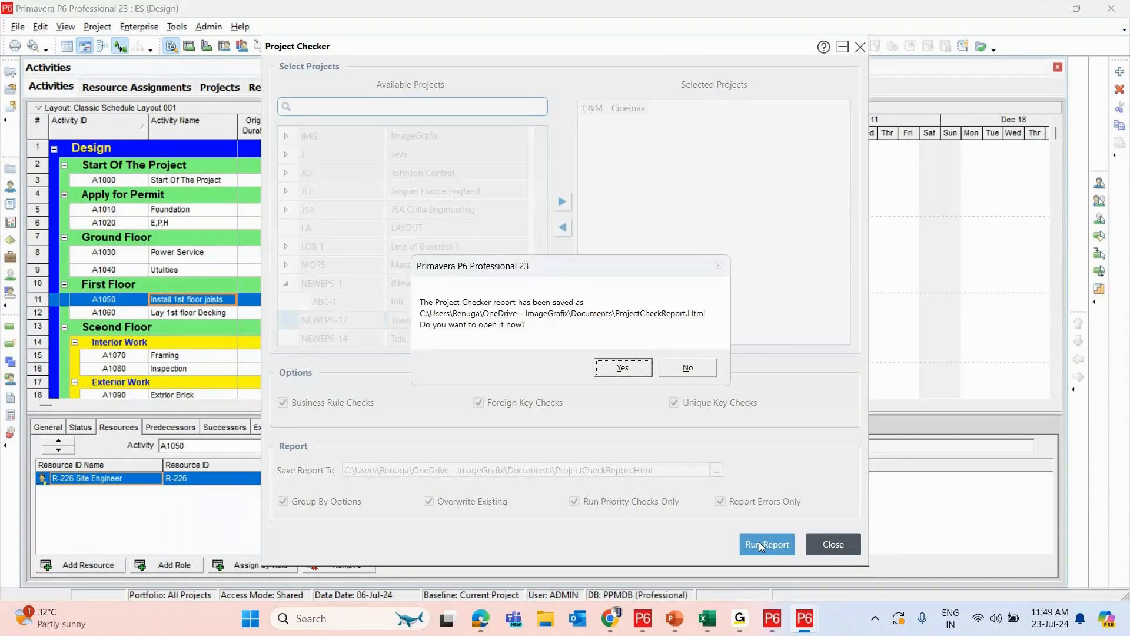
{"action": "left_click", "coordinate": [623, 368]}
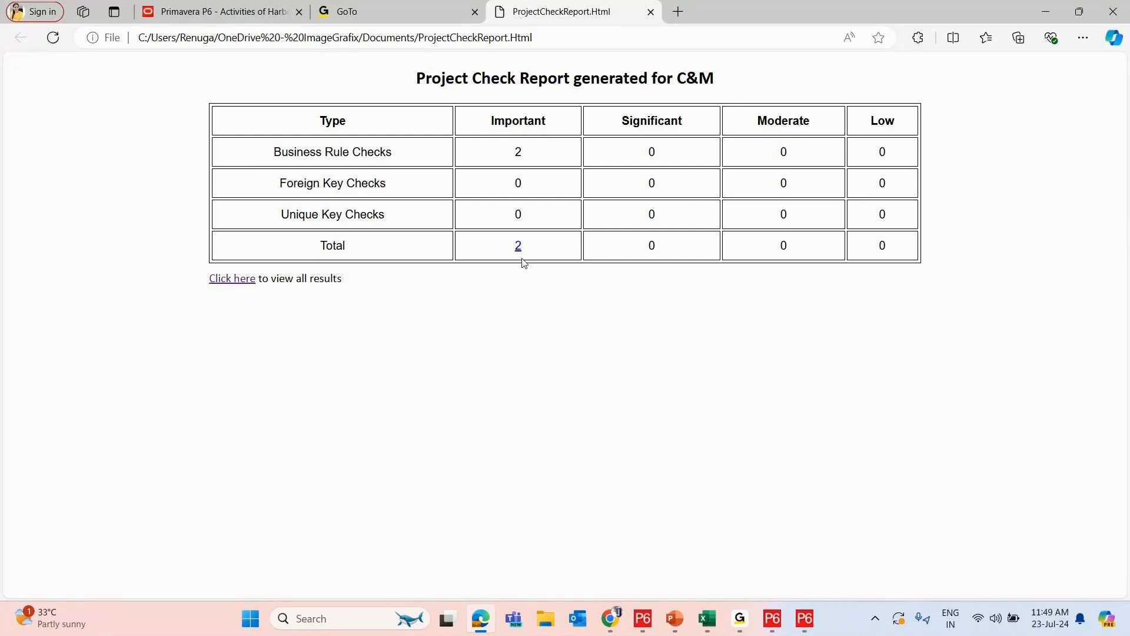
{"action": "left_click", "coordinate": [236, 279]}
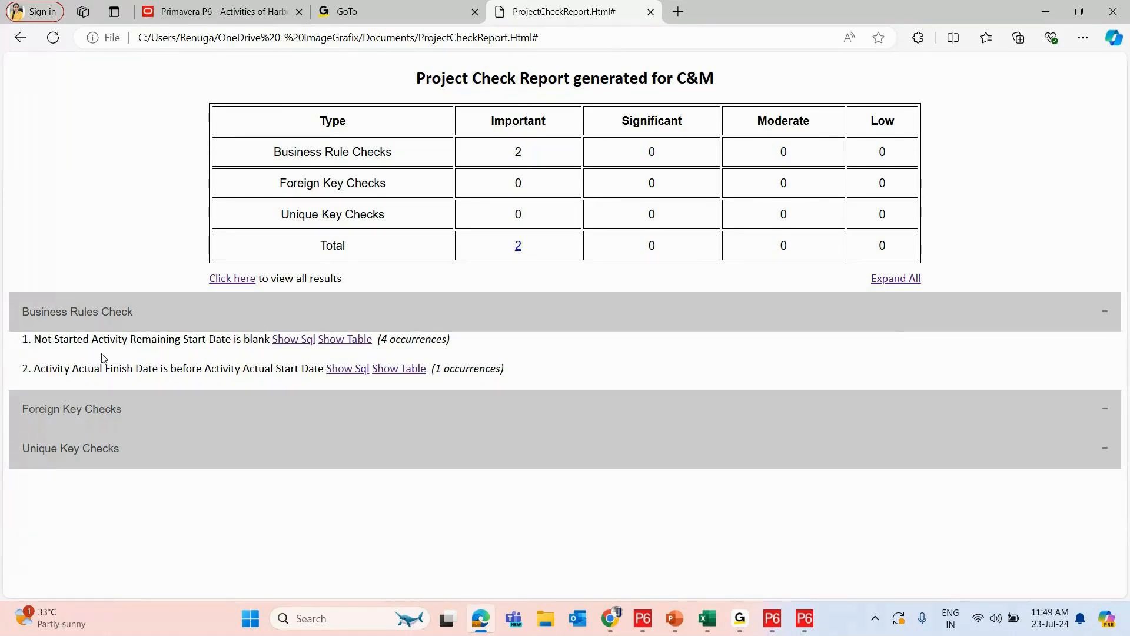
Step: Show the SQL of the first business rule finding and the table of the second, then expand all findings for review
{"action": "left_click", "coordinate": [294, 340]}
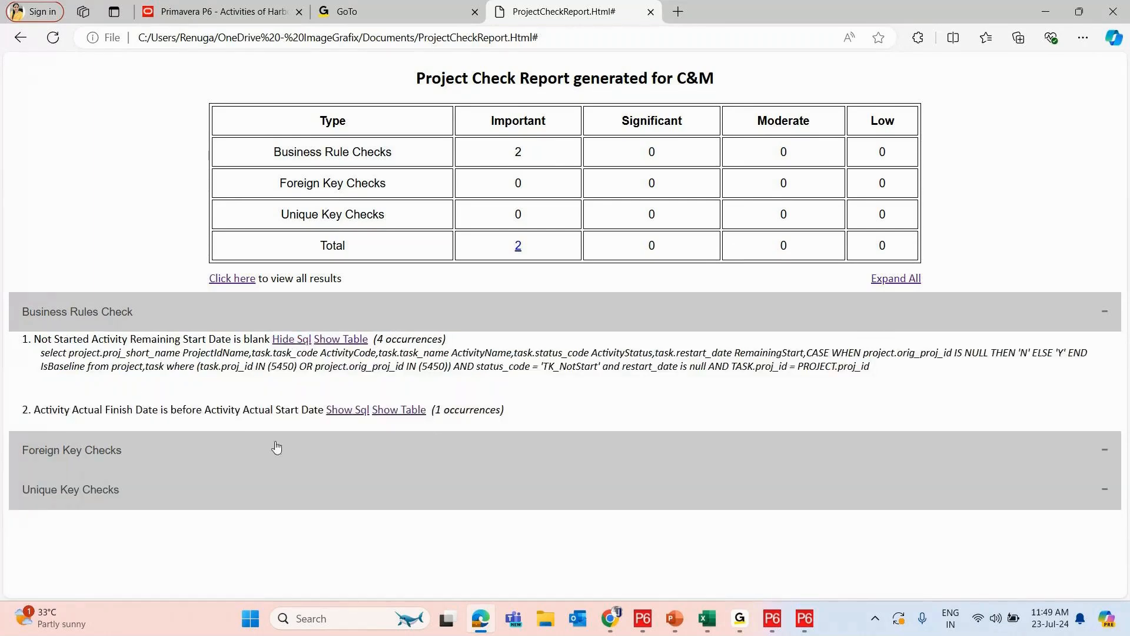
{"action": "left_click", "coordinate": [384, 412]}
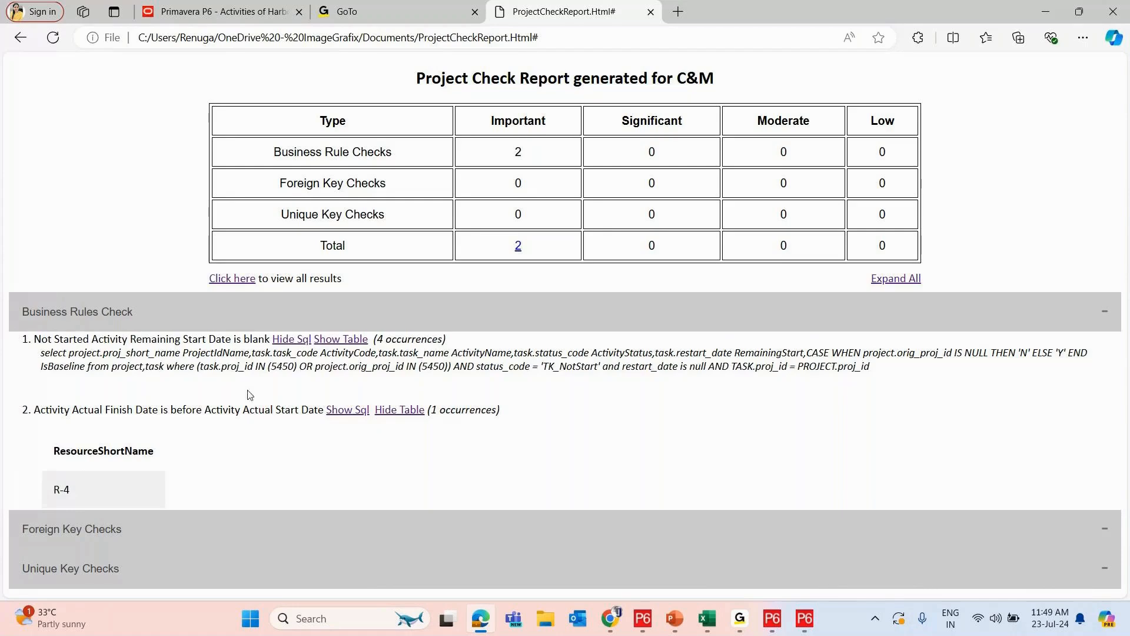
{"action": "left_click", "coordinate": [912, 285]}
{"action": "scroll", "coordinate": [583, 495], "scroll_direction": "down", "scroll_amount": 3}
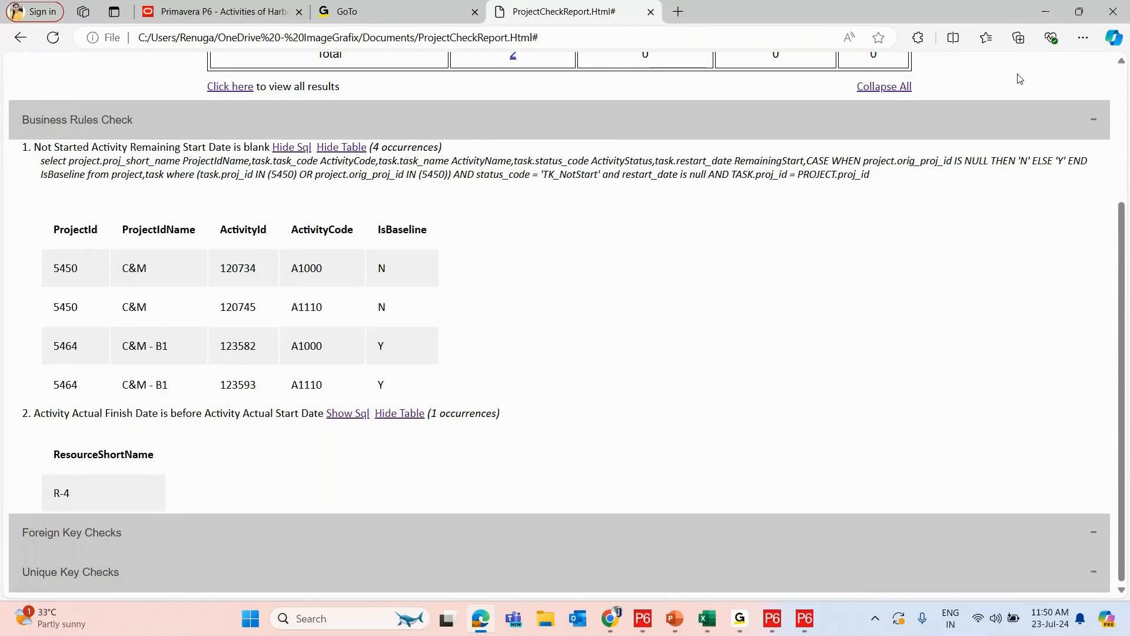
Step: Switch to the PowerPoint presentation, resume the slide show and advance to the Feature-5: Refinement of Role Limit Calculation slide
{"action": "key", "text": "alt+Tab"}
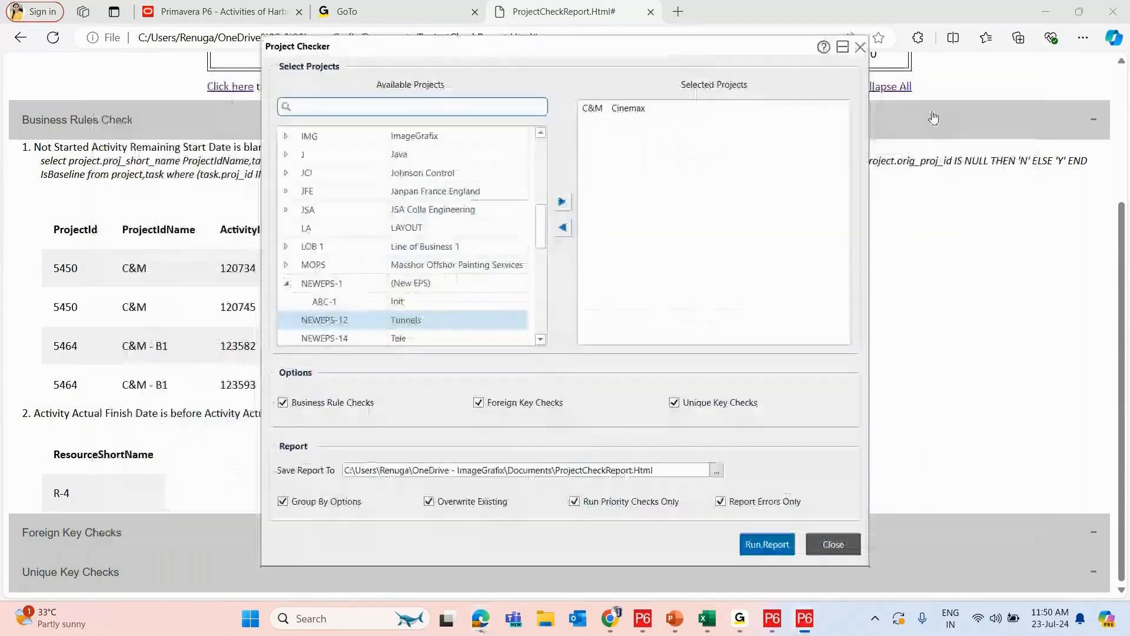
{"action": "left_click", "coordinate": [833, 544]}
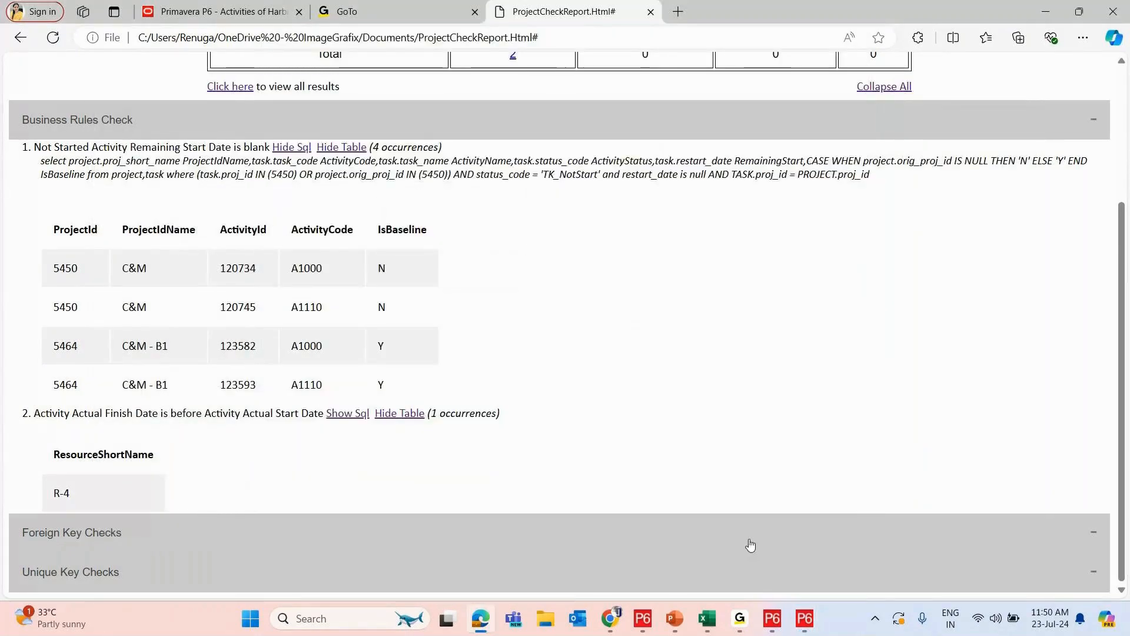
{"action": "key", "text": "alt+Tab"}
{"action": "left_click", "coordinate": [854, 194]}
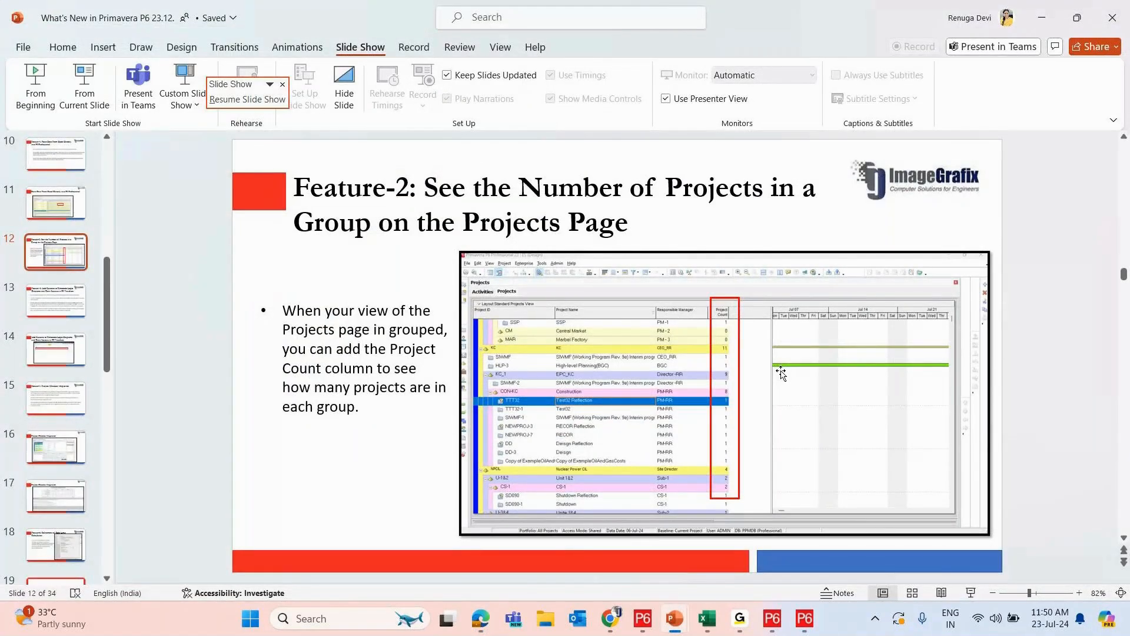
{"action": "key", "text": "Page_Down"}
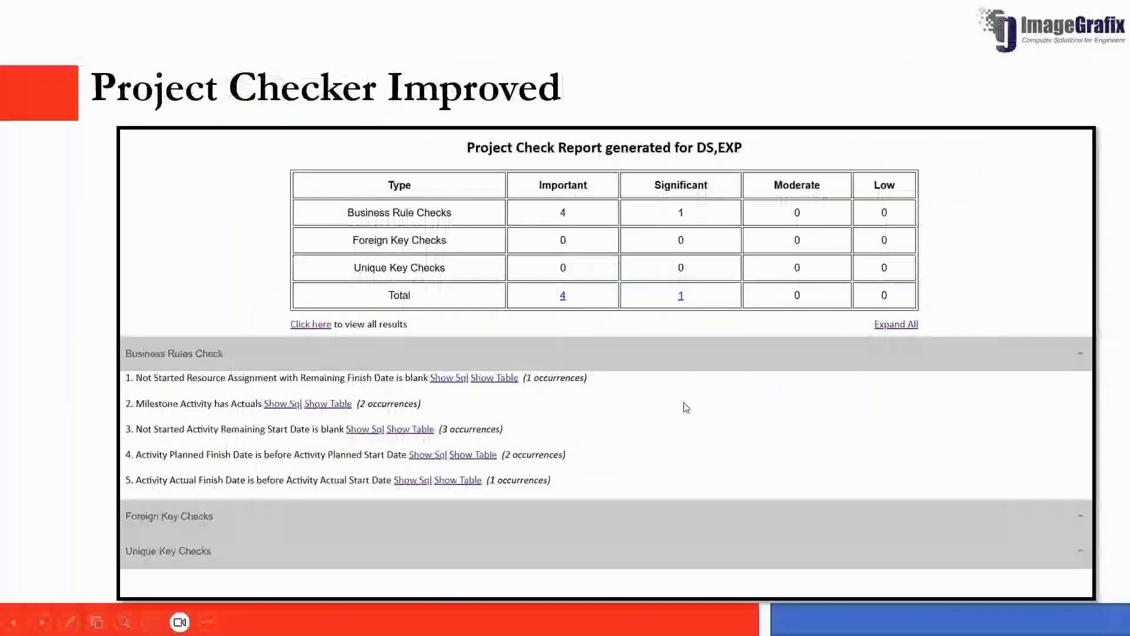
{"action": "left_click", "coordinate": [683, 403]}
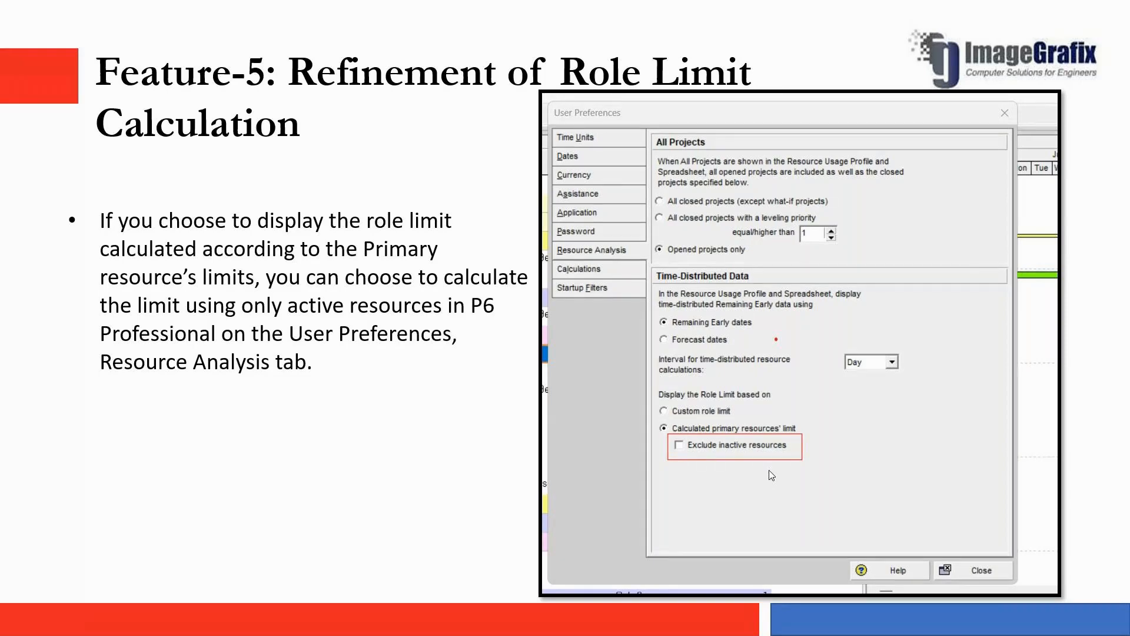
{"action": "left_click", "coordinate": [743, 419]}
Step: Switch to Primavera P6, look through the Resources, Resource Assignments and Projects views, and return to the Activities view
{"action": "key", "text": "alt+Tab"}
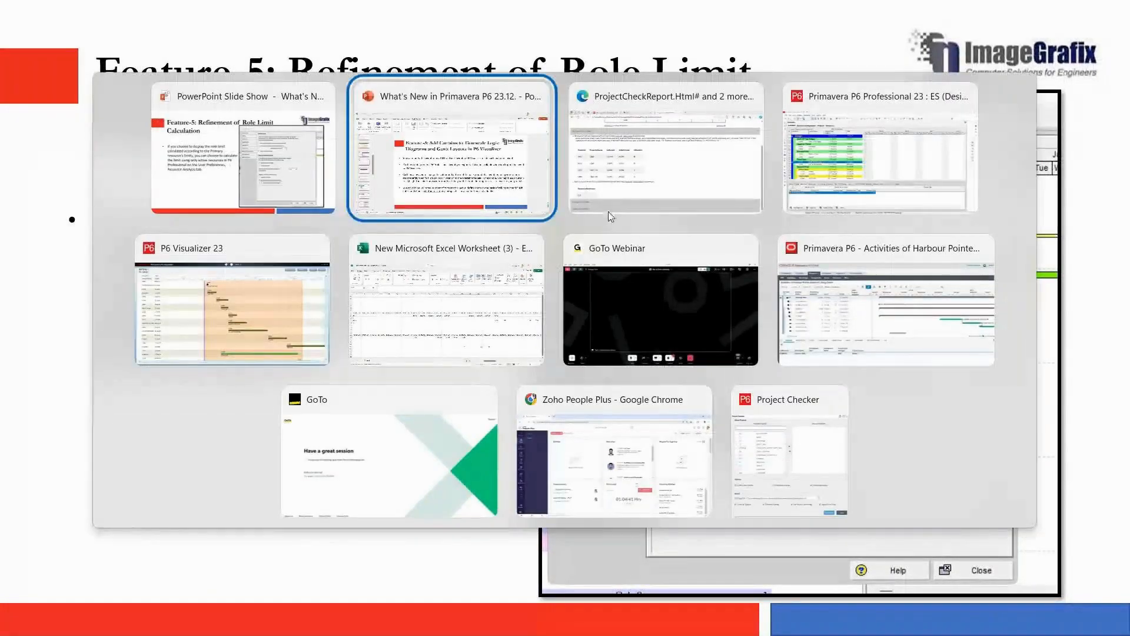
{"action": "left_click", "coordinate": [945, 122]}
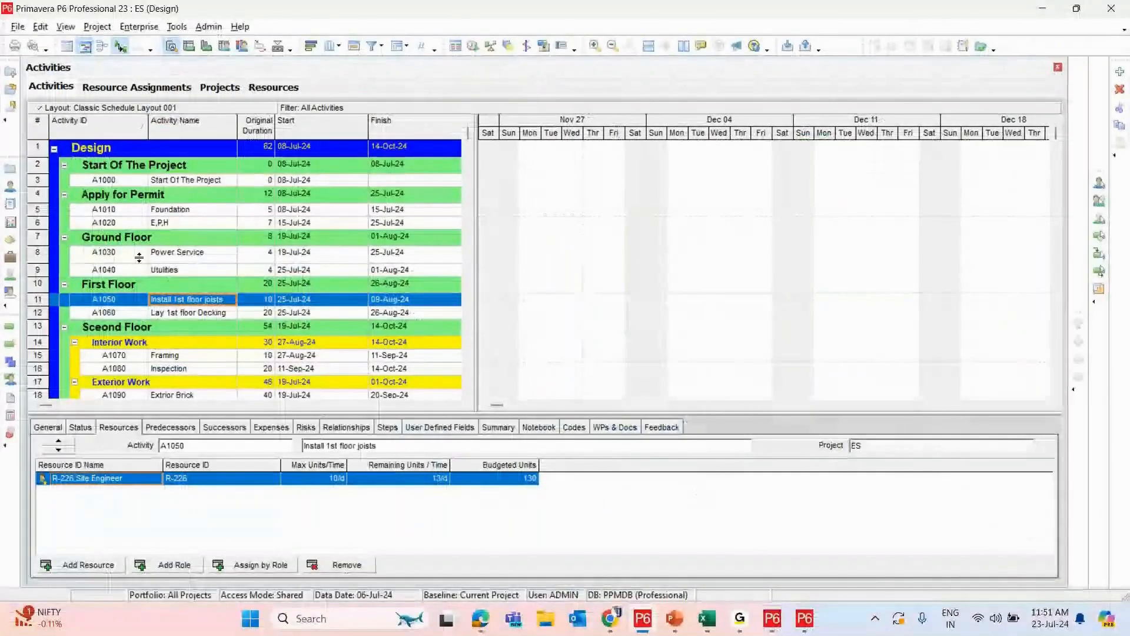
{"action": "left_click", "coordinate": [273, 87]}
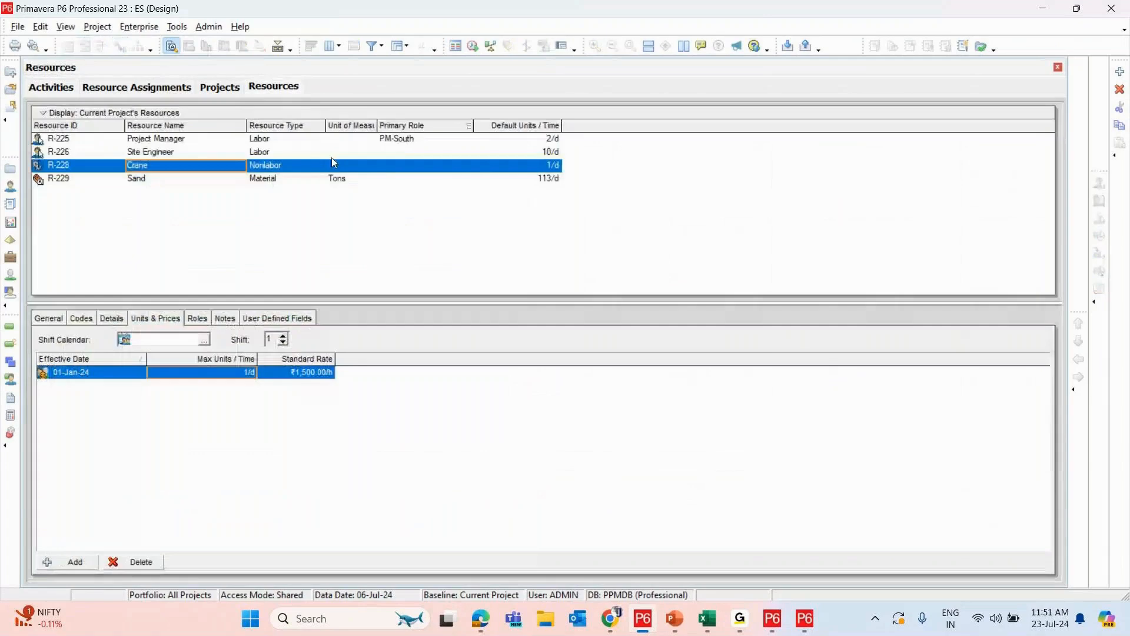
{"action": "left_click", "coordinate": [155, 90]}
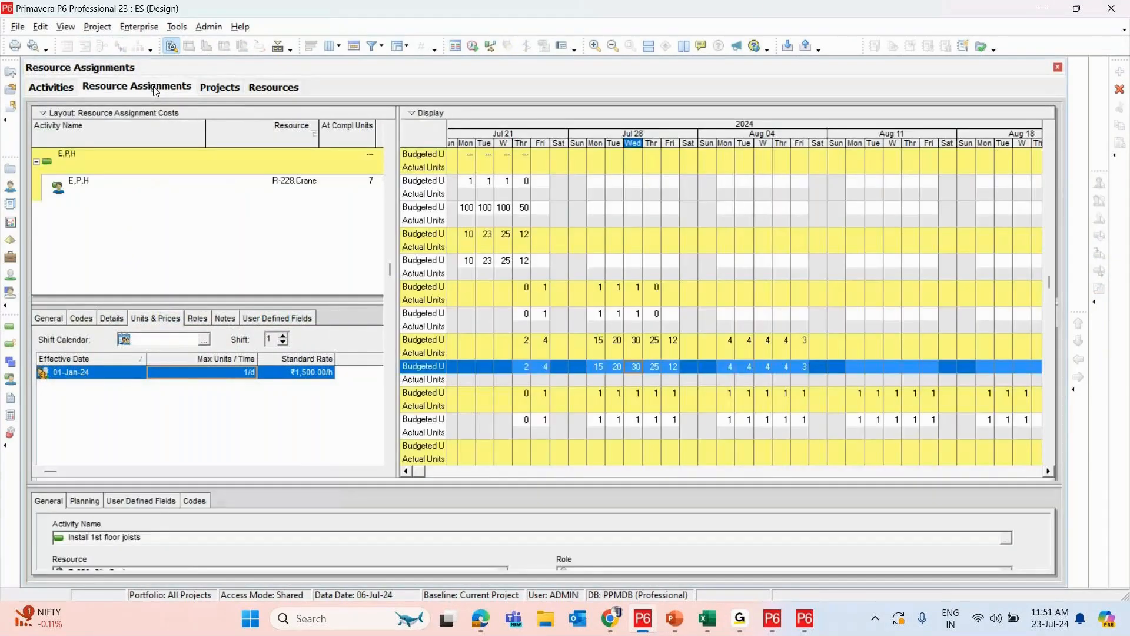
{"action": "left_click", "coordinate": [235, 91]}
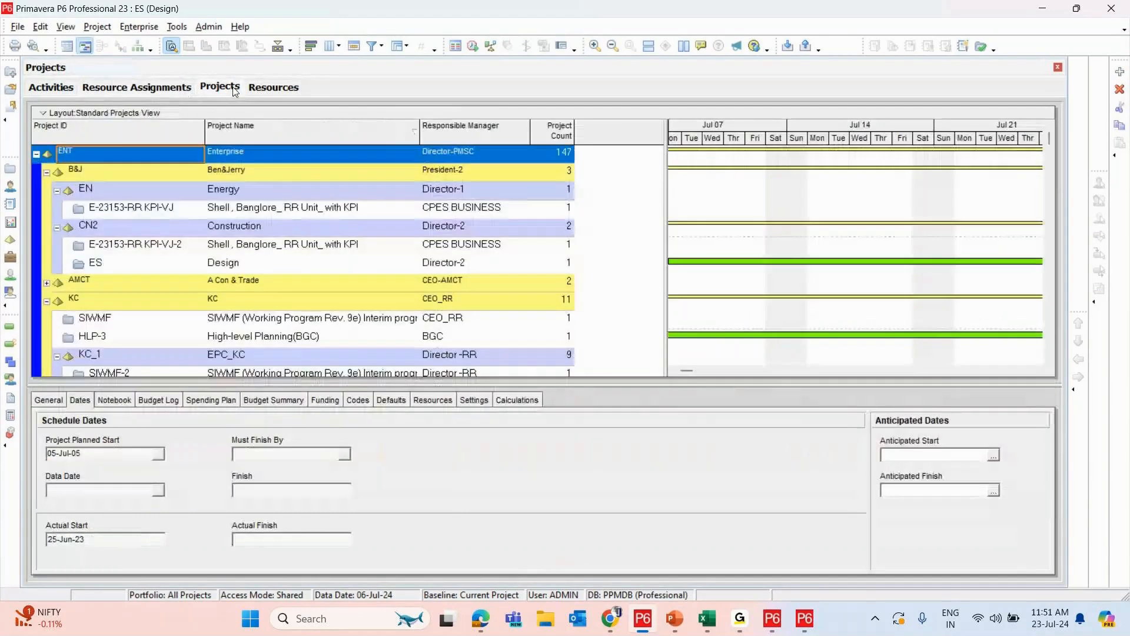
{"action": "left_click", "coordinate": [51, 88]}
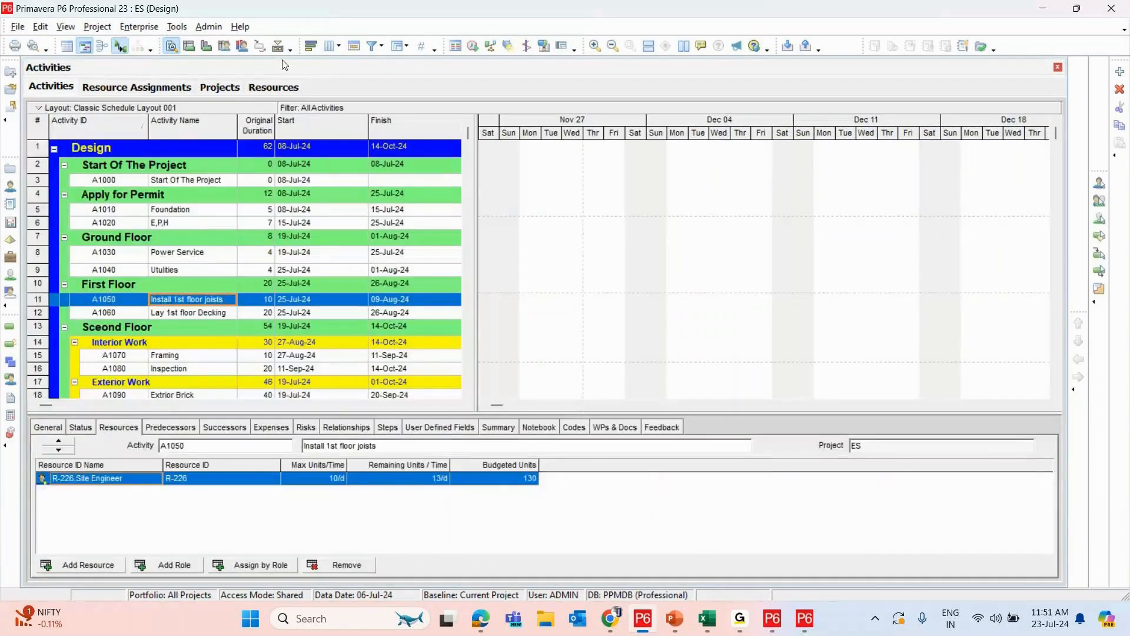
Step: Display the Resource Usage Profile beneath the activities and select the Project Manager resource (R-225)
{"action": "left_click", "coordinate": [242, 47]}
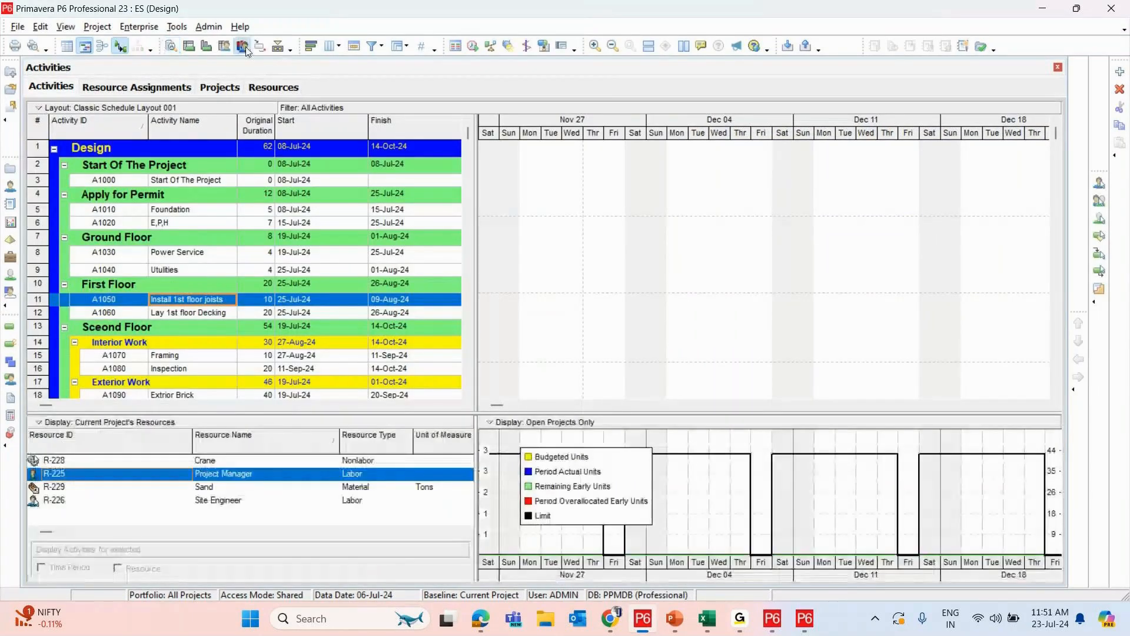
{"action": "left_click", "coordinate": [246, 500]}
{"action": "left_click", "coordinate": [244, 473]}
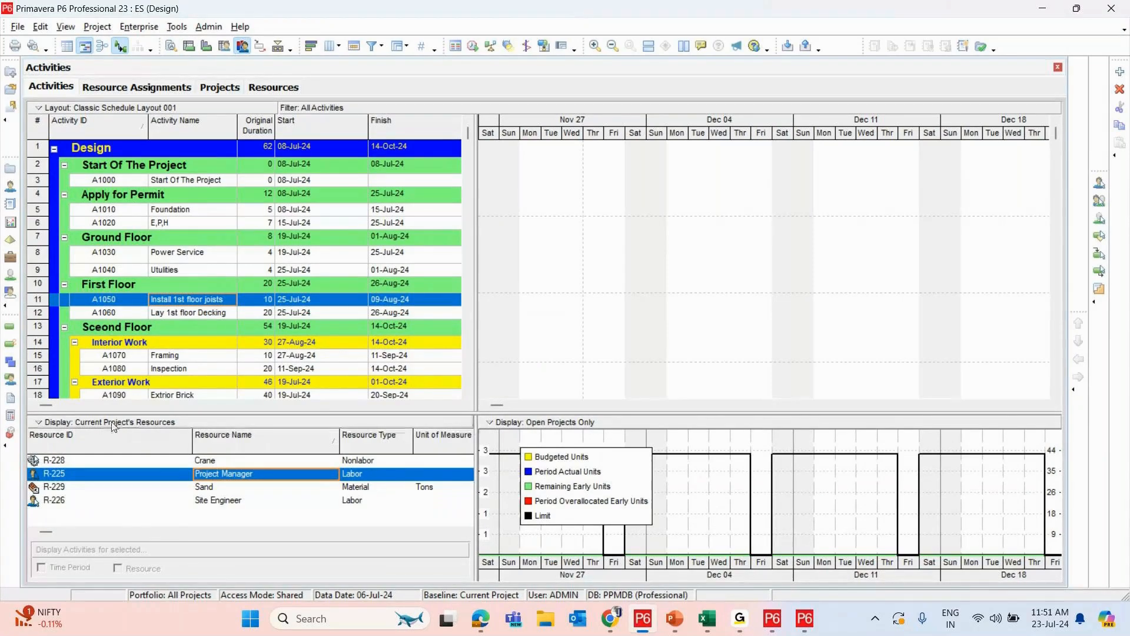
Step: Switch the usage profile's list between the By Resource and By Role views to compare limits, ending on By Resource
{"action": "left_click", "coordinate": [88, 422]}
{"action": "mouse_move", "coordinate": [135, 438]}
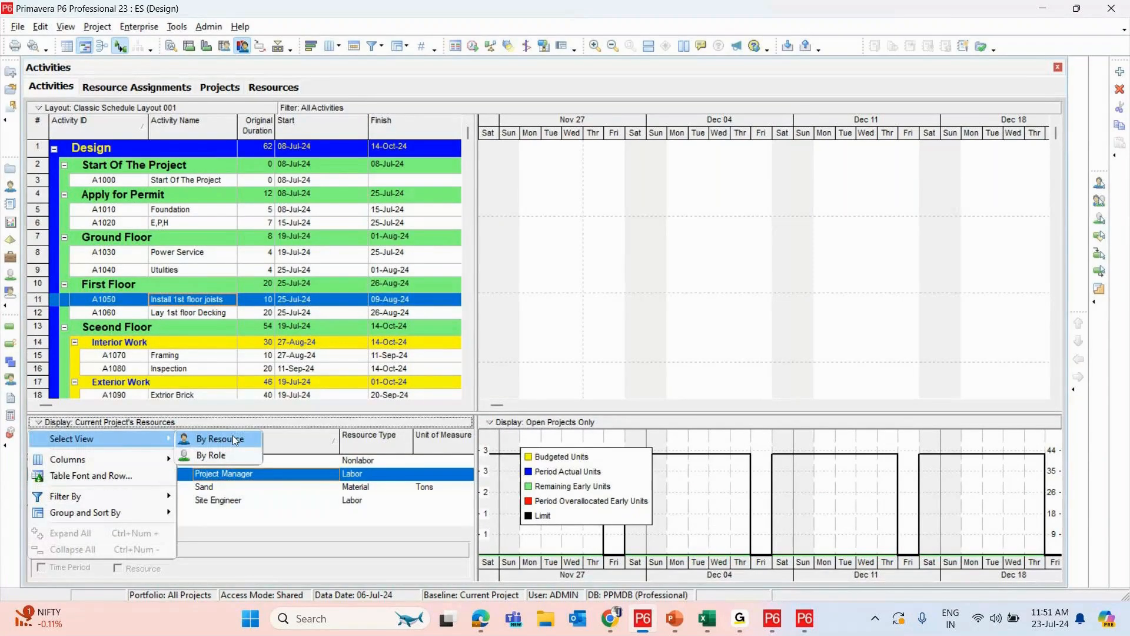
{"action": "left_click", "coordinate": [235, 440]}
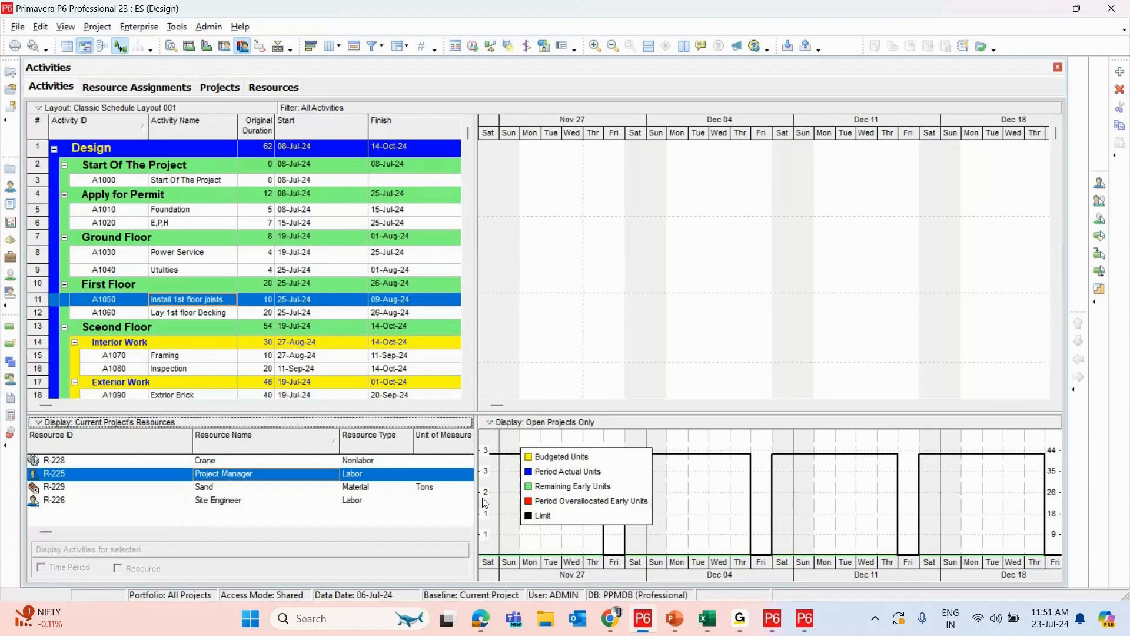
{"action": "left_click", "coordinate": [135, 423]}
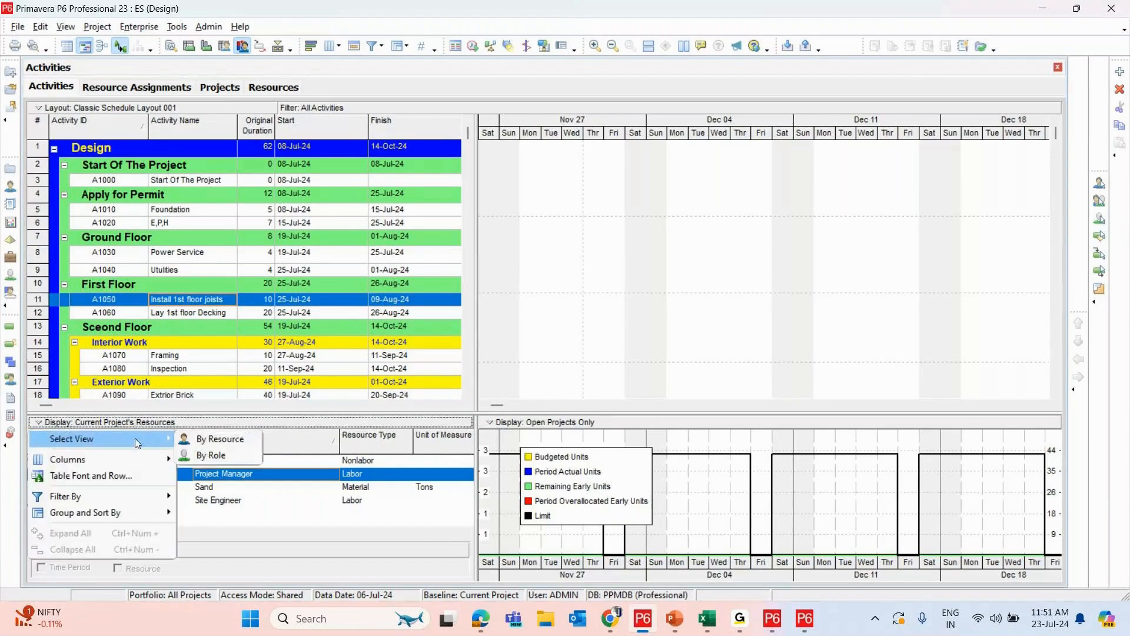
{"action": "left_click", "coordinate": [215, 455]}
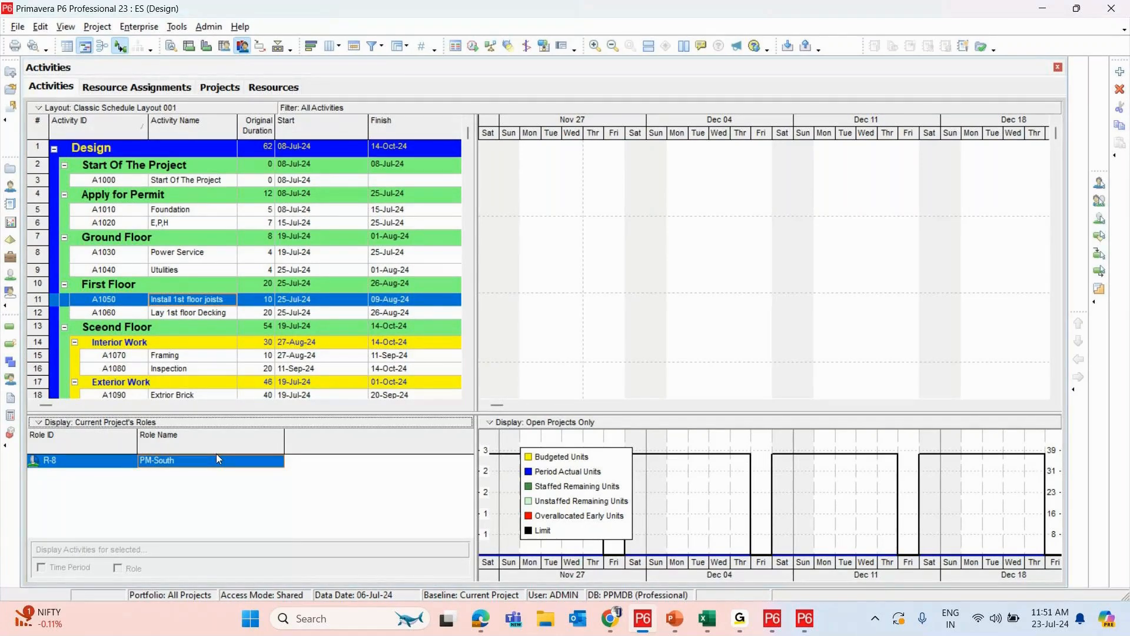
{"action": "left_click", "coordinate": [128, 423]}
{"action": "mouse_move", "coordinate": [142, 446]}
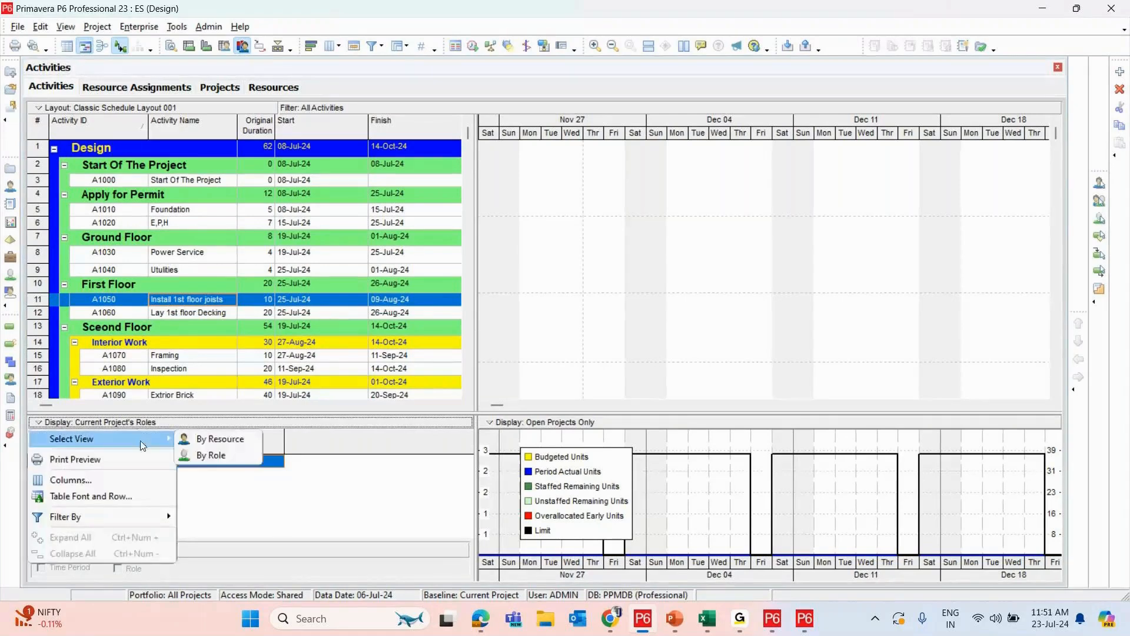
{"action": "left_click", "coordinate": [209, 439]}
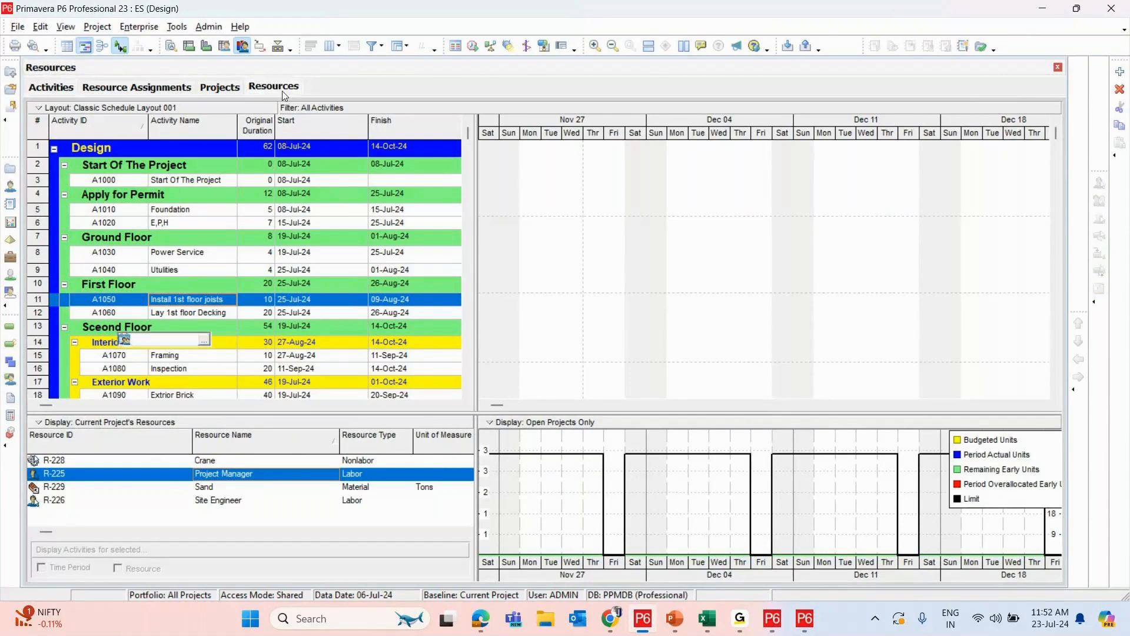
Step: Go to the Resources view and open the column customization for the resource list
{"action": "left_click", "coordinate": [6, 379]}
{"action": "right_click", "coordinate": [642, 166]}
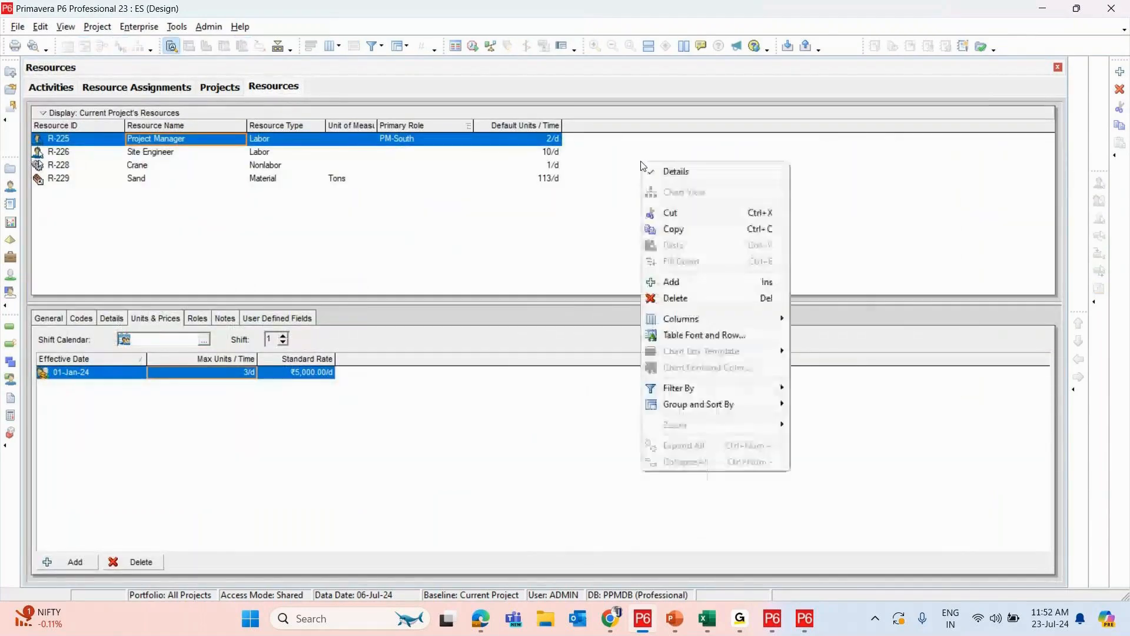
{"action": "mouse_move", "coordinate": [743, 385]}
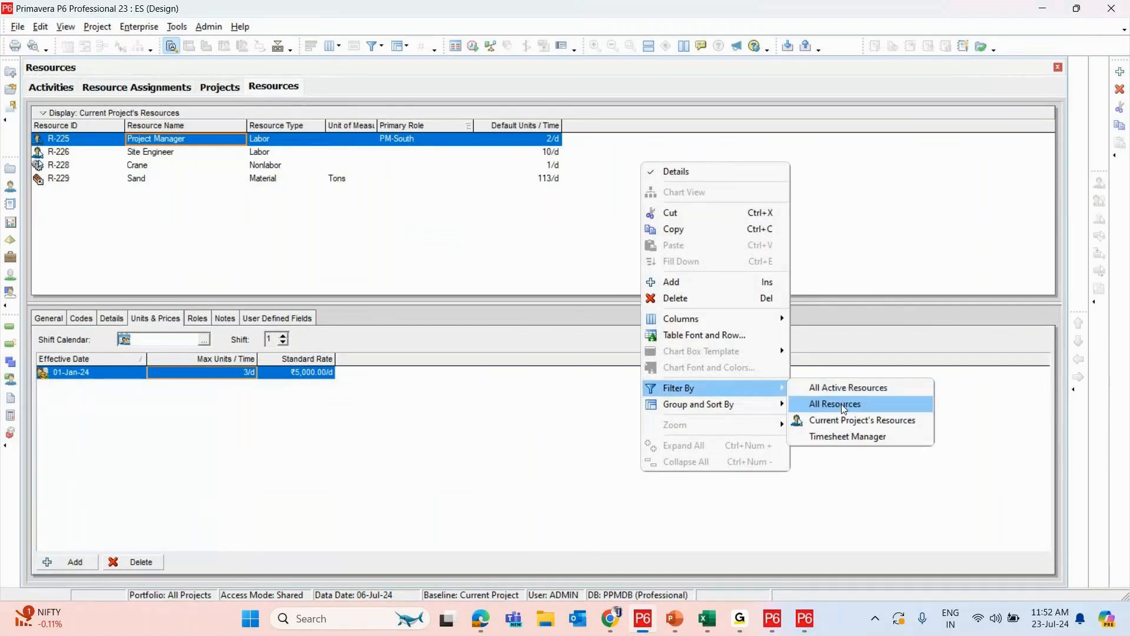
{"action": "mouse_move", "coordinate": [745, 319]}
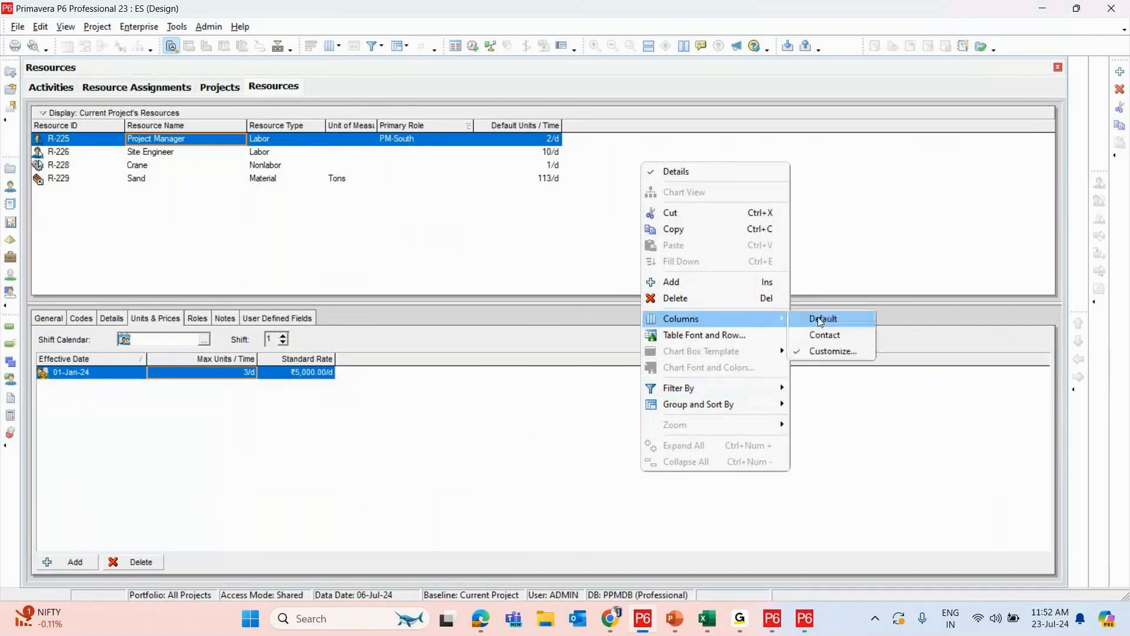
{"action": "left_click", "coordinate": [828, 349]}
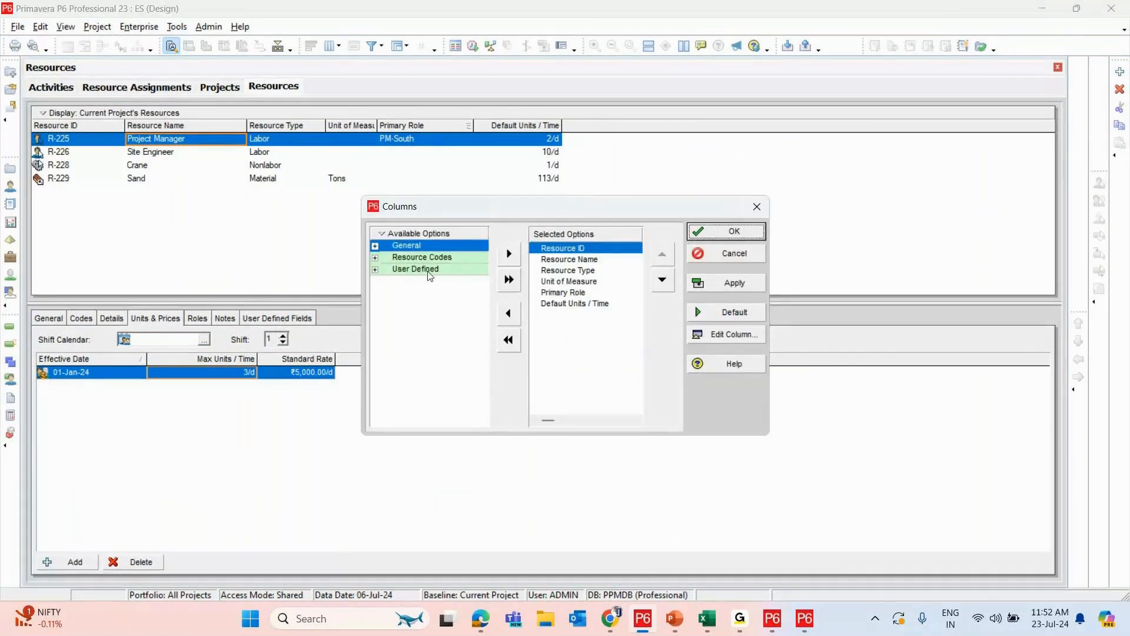
Step: Add the Active column to the resource list, placed after Default Units / Time
{"action": "left_click", "coordinate": [375, 246]}
{"action": "left_click", "coordinate": [432, 259]}
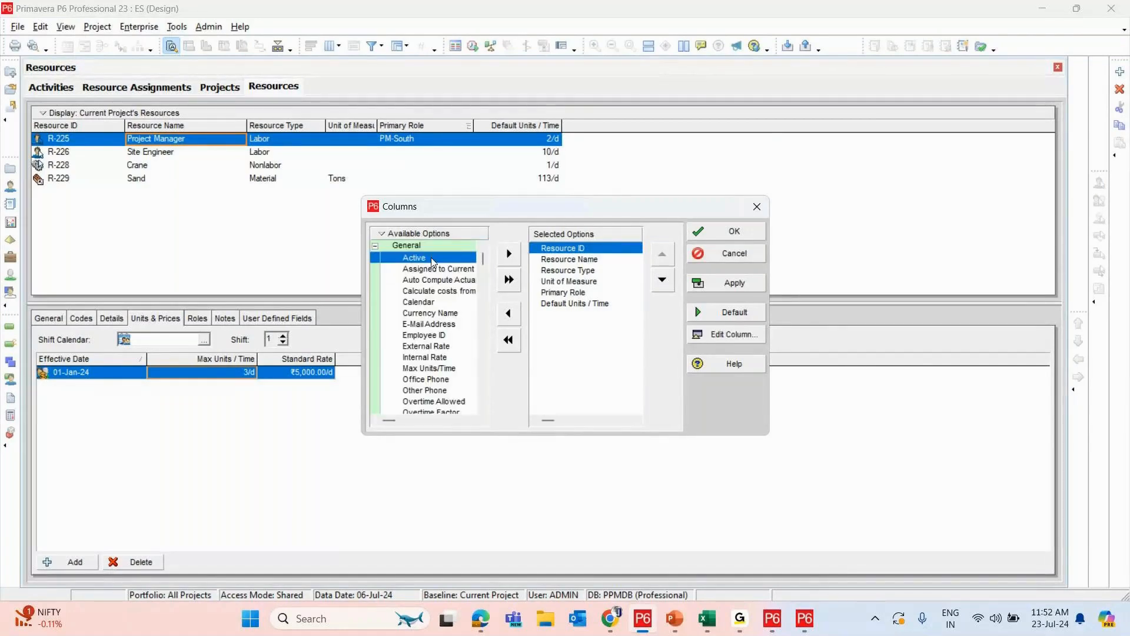
{"action": "double_click", "coordinate": [434, 263]}
{"action": "left_click", "coordinate": [663, 280]}
{"action": "left_click", "coordinate": [663, 281]}
{"action": "left_click", "coordinate": [663, 280]}
{"action": "left_click", "coordinate": [663, 281]}
{"action": "left_click", "coordinate": [663, 280]}
{"action": "left_click", "coordinate": [725, 283]}
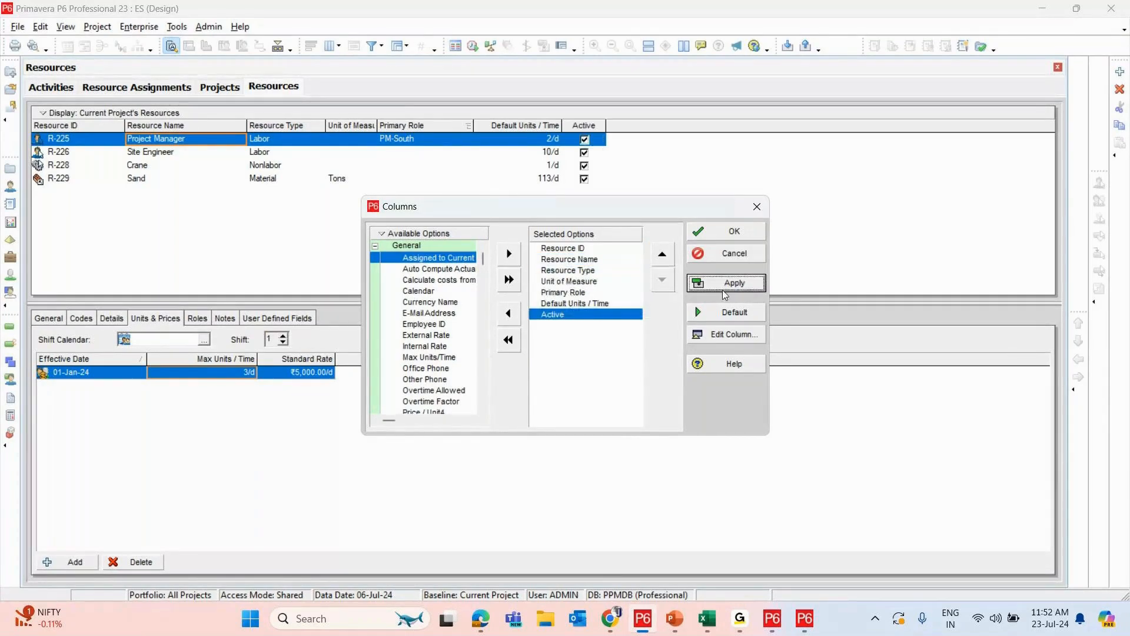
{"action": "left_click", "coordinate": [725, 232]}
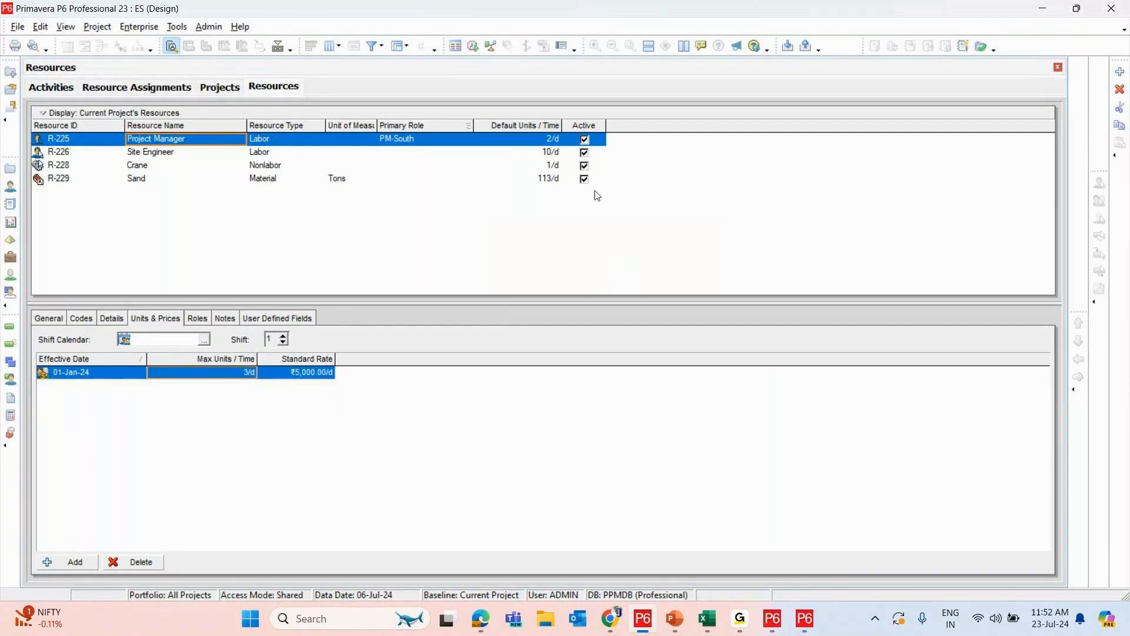
Step: Mark the Site Engineer resource as inactive and check the Exclude inactive resources option in the Resource Analysis user preferences
{"action": "left_click", "coordinate": [584, 153]}
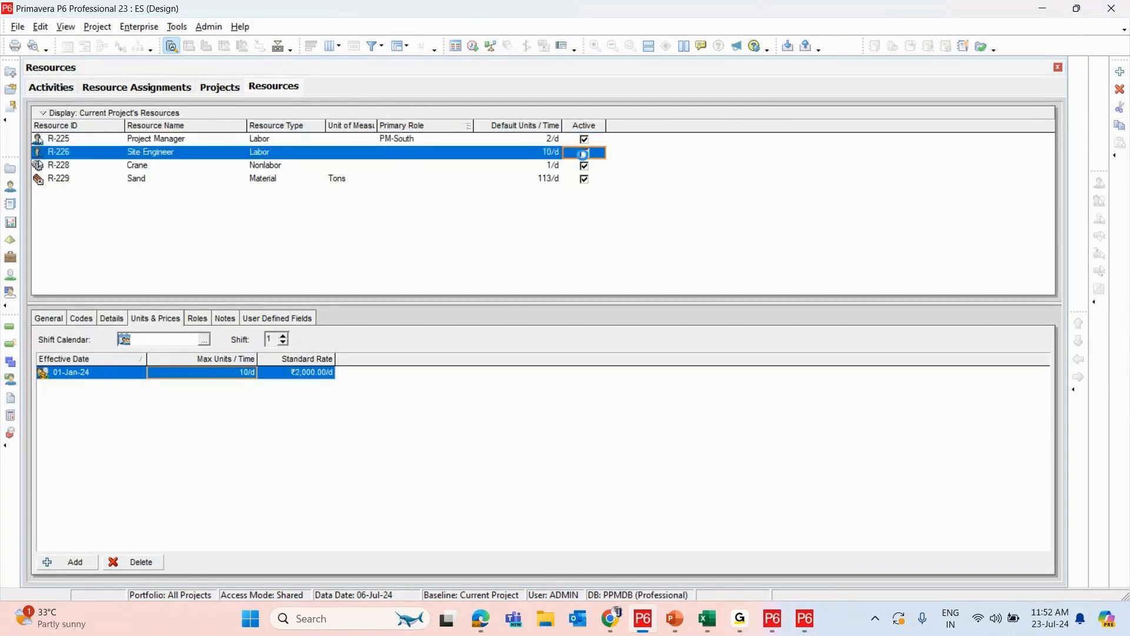
{"action": "left_click", "coordinate": [41, 28]}
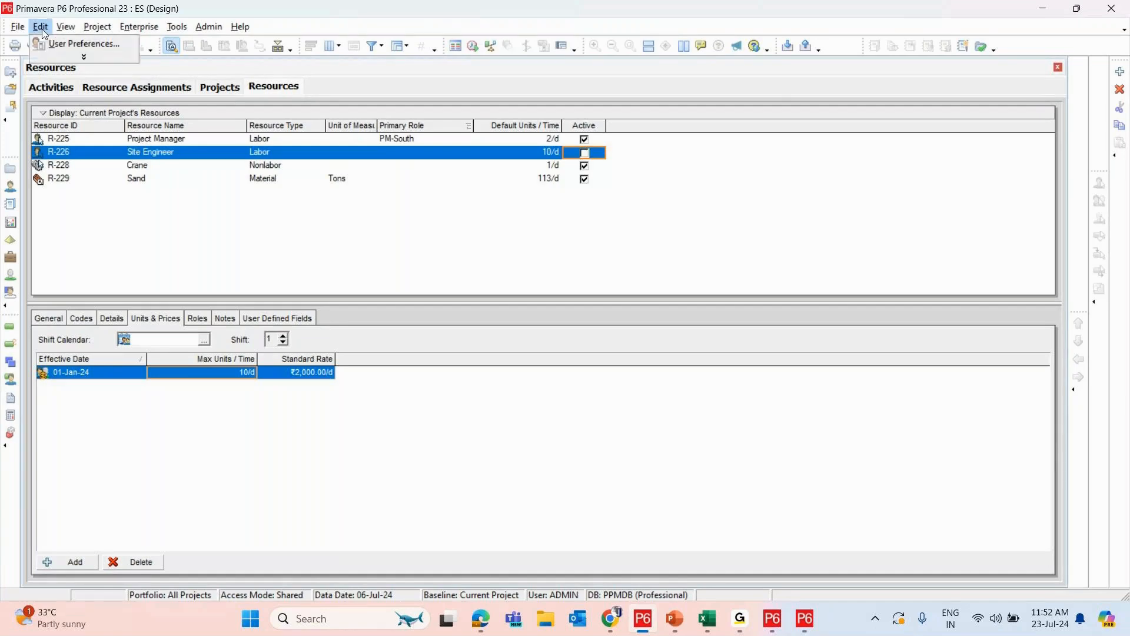
{"action": "left_click", "coordinate": [40, 27]}
{"action": "left_click", "coordinate": [66, 46]}
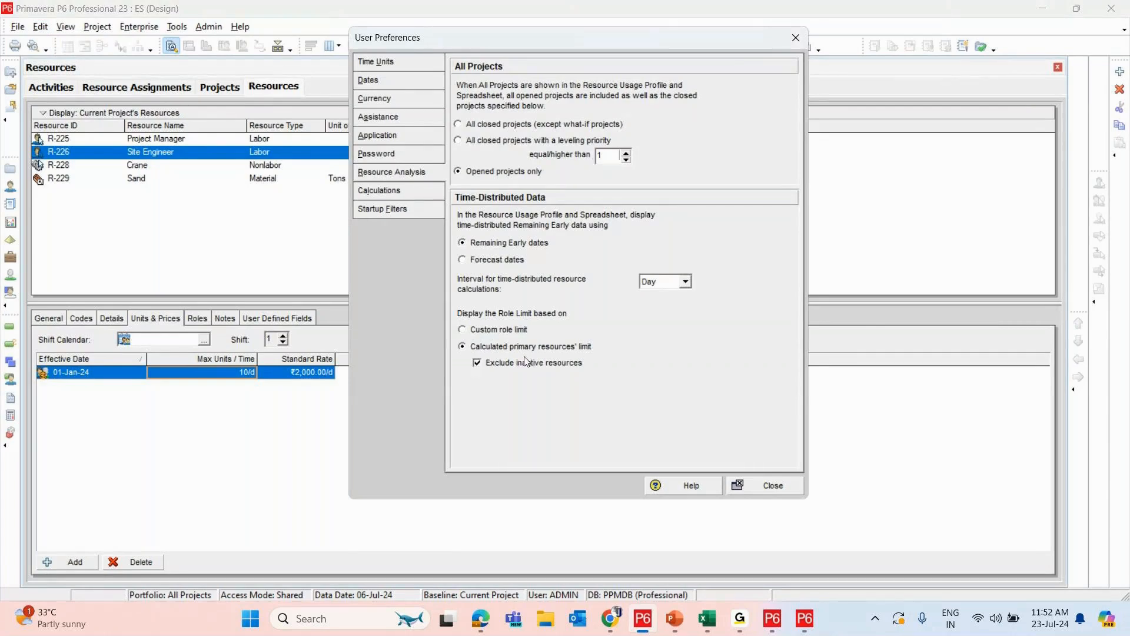
{"action": "left_click", "coordinate": [478, 364]}
{"action": "left_click", "coordinate": [782, 486]}
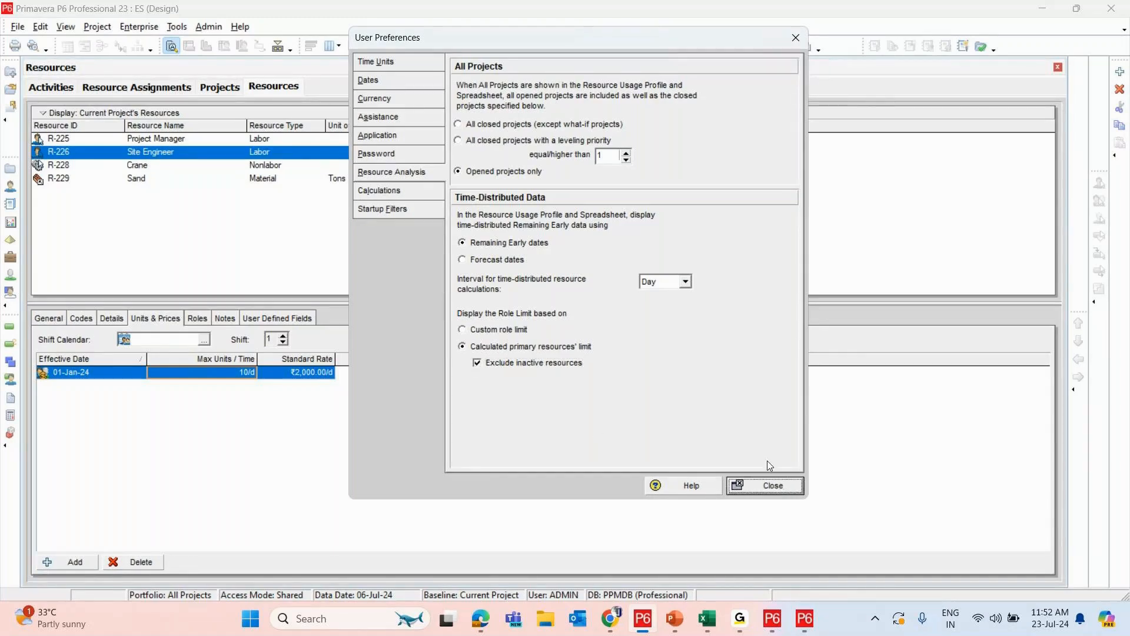
Step: Show the Project Manager's usage profile in the Activities view and switch to the running PowerPoint slide show
{"action": "left_click", "coordinate": [55, 86]}
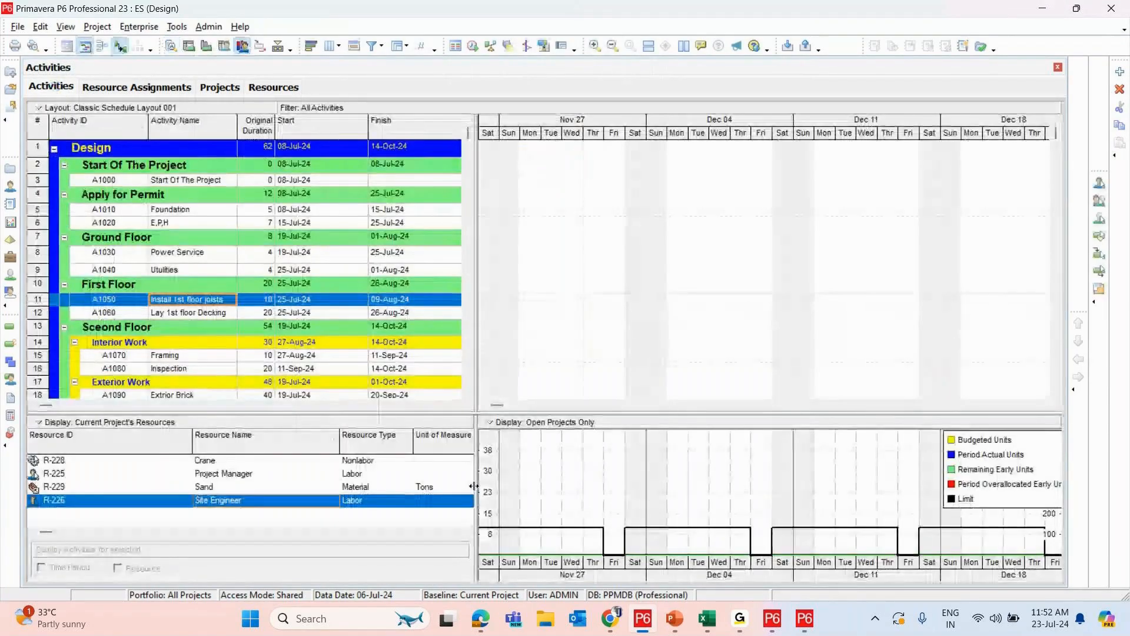
{"action": "left_click", "coordinate": [210, 477]}
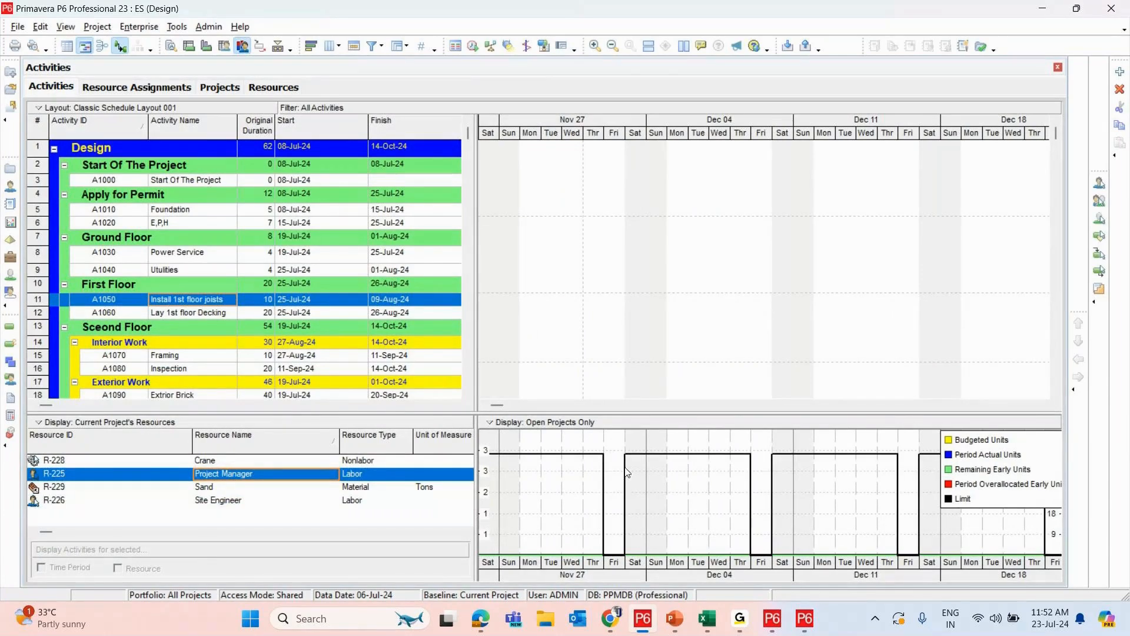
{"action": "left_click", "coordinate": [688, 630]}
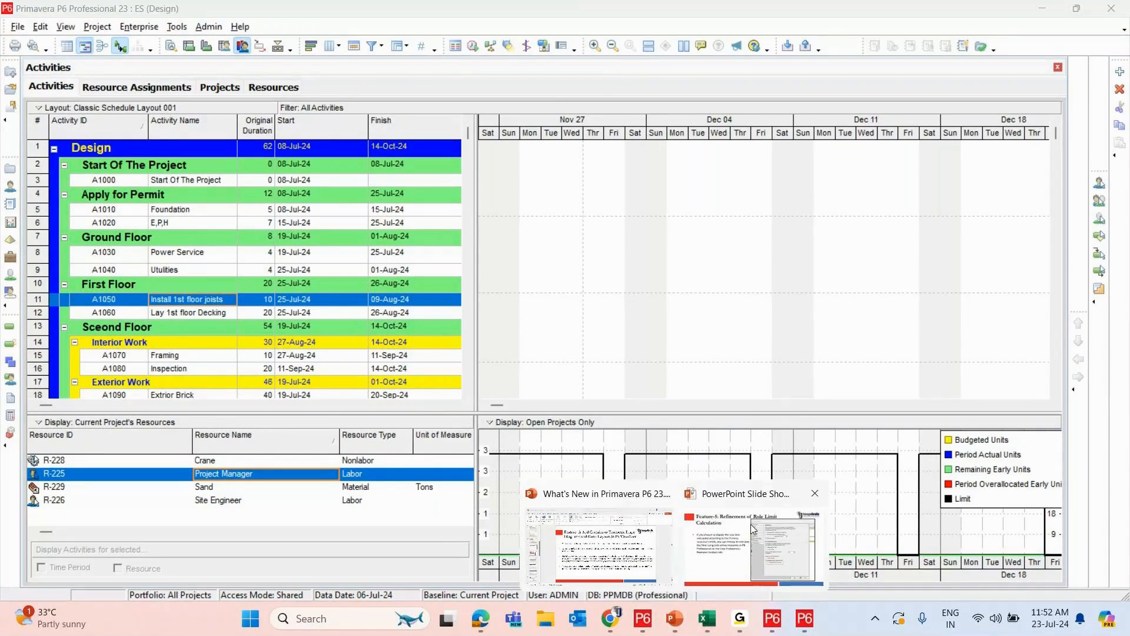
{"action": "left_click", "coordinate": [746, 544]}
{"action": "left_click", "coordinate": [554, 455]}
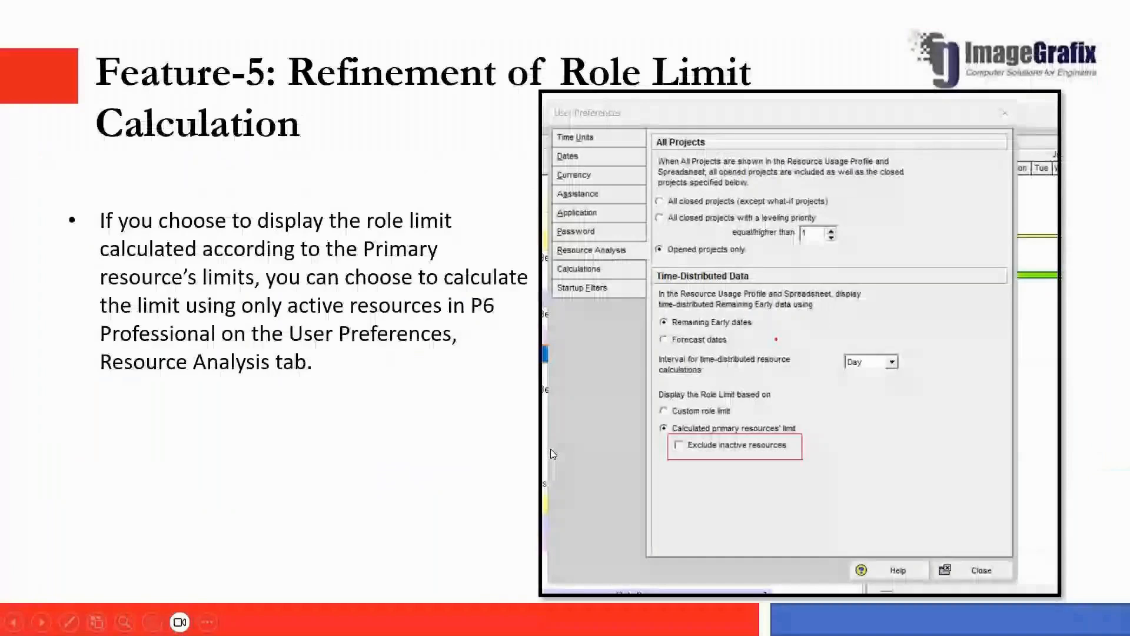
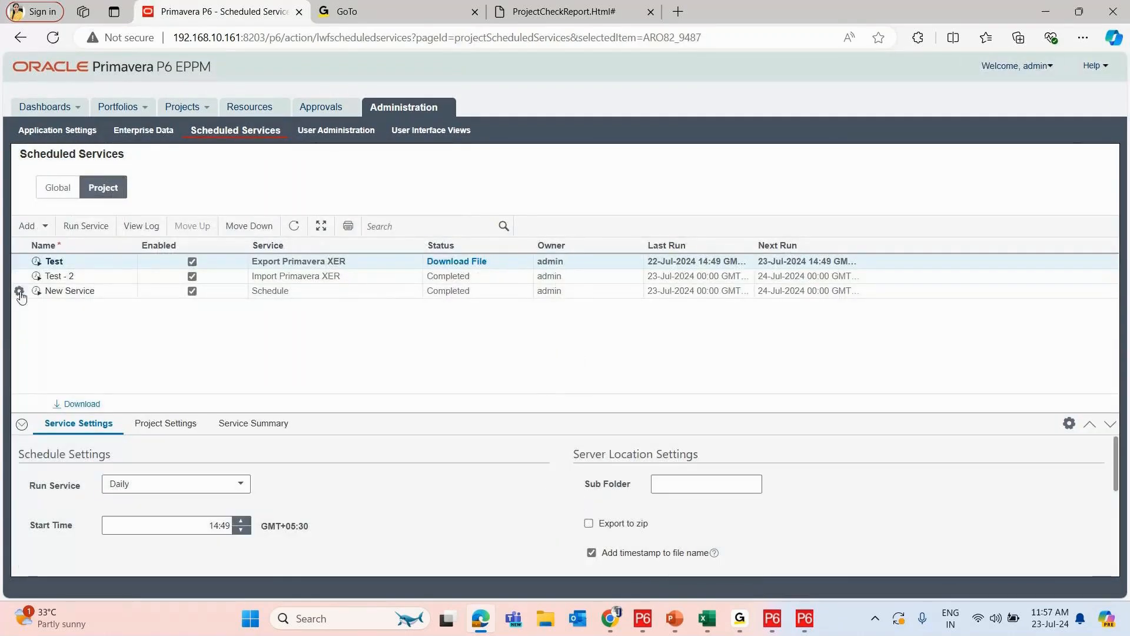
Step: Add an Export Primavera XER scheduled service in Primavera P6 EPPM and assign it the SC - Sector project under T - Training
{"action": "left_click", "coordinate": [44, 227]}
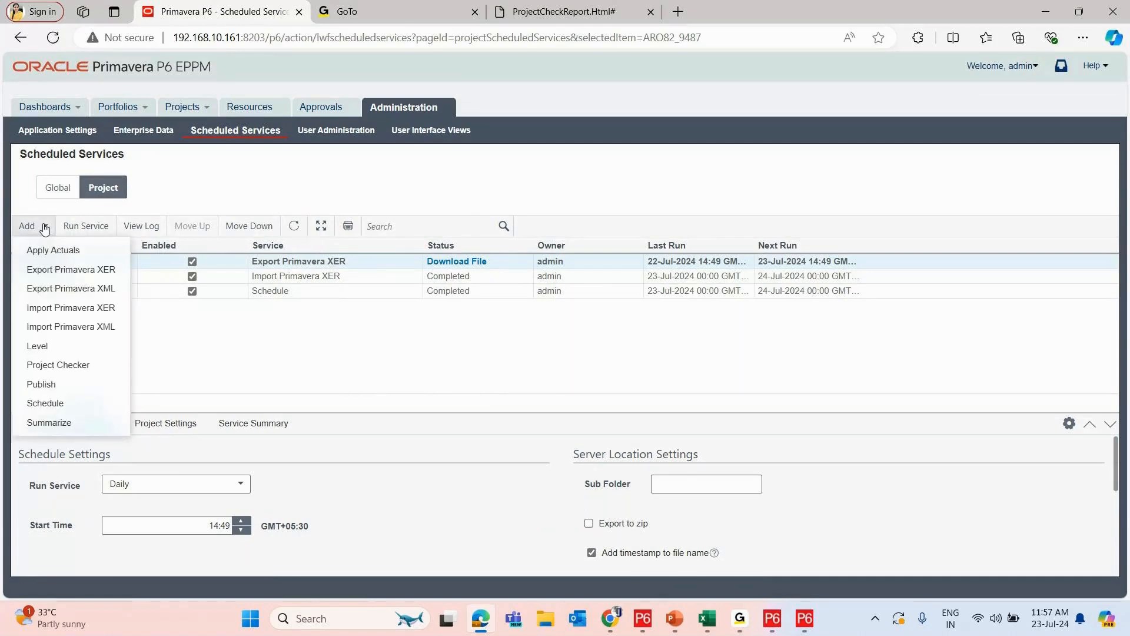
{"action": "left_click", "coordinate": [68, 270]}
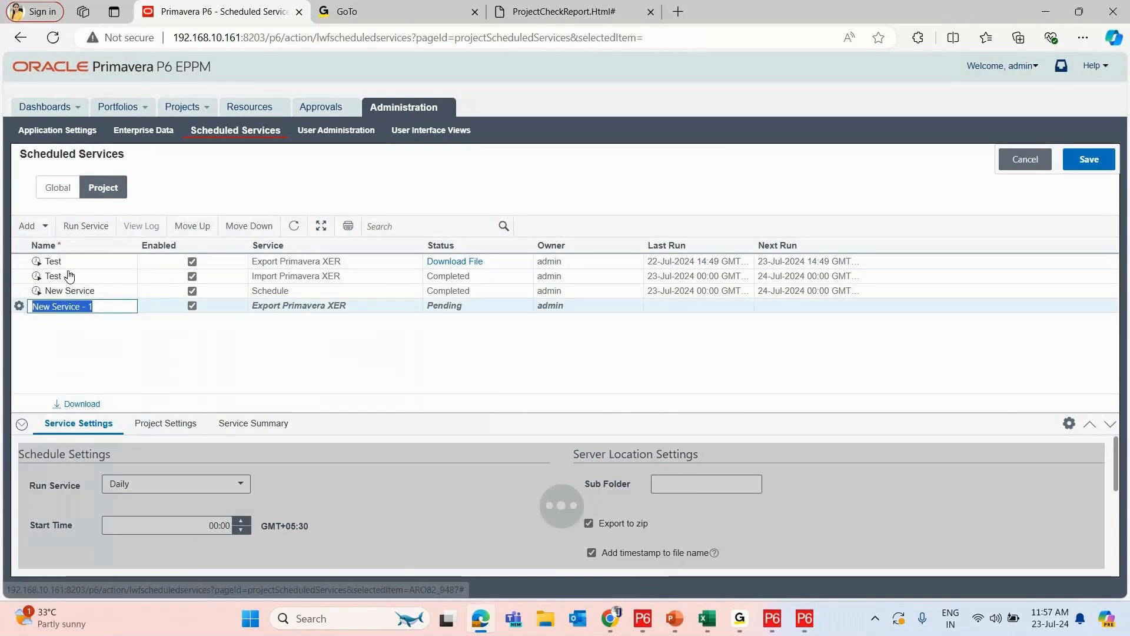
{"action": "left_click", "coordinate": [184, 426]}
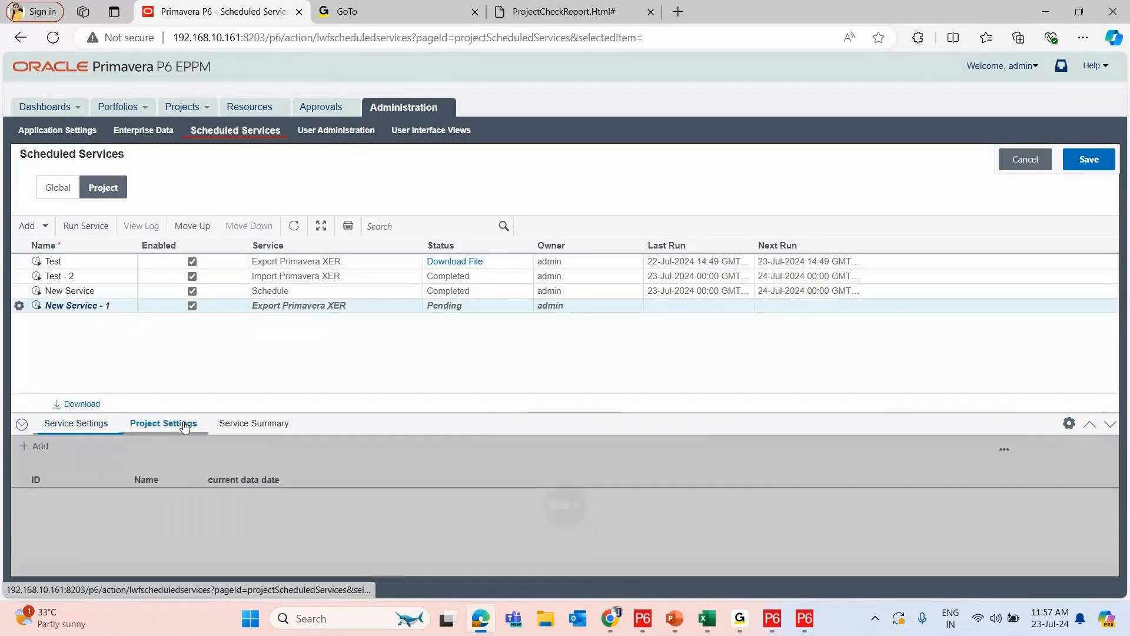
{"action": "left_click", "coordinate": [40, 447]}
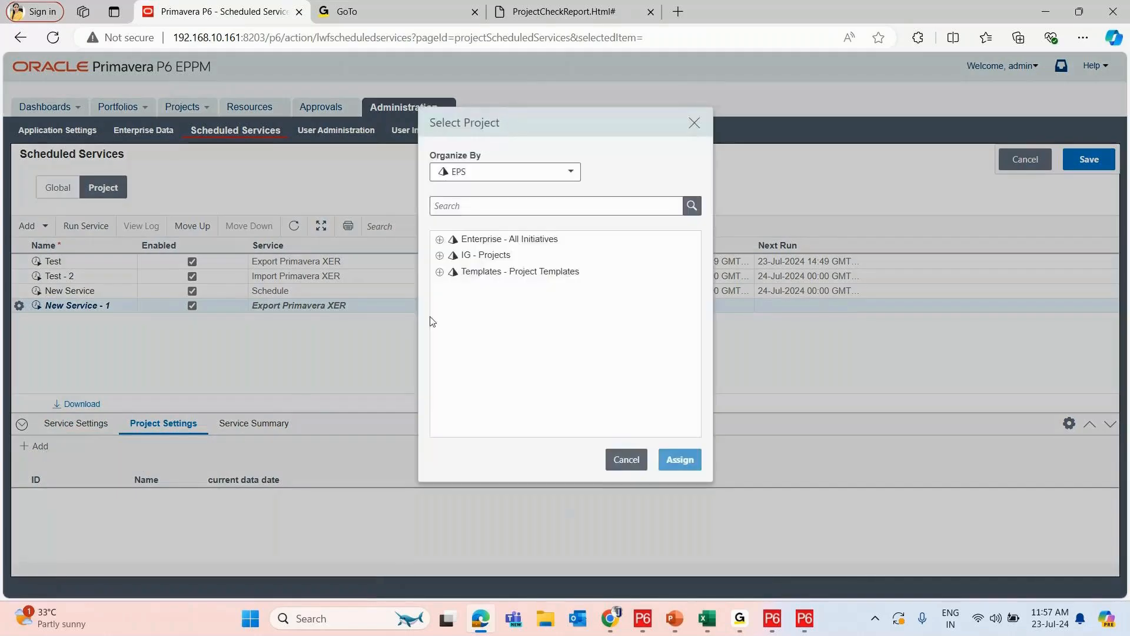
{"action": "left_click", "coordinate": [440, 255]}
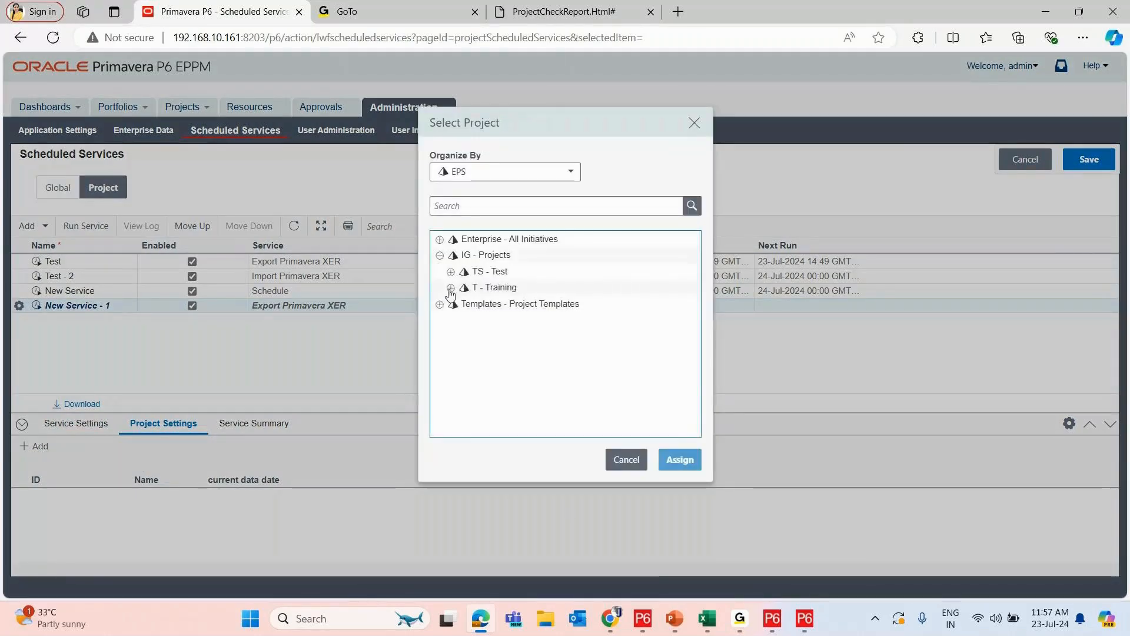
{"action": "left_click", "coordinate": [451, 288]}
{"action": "left_click", "coordinate": [508, 304]}
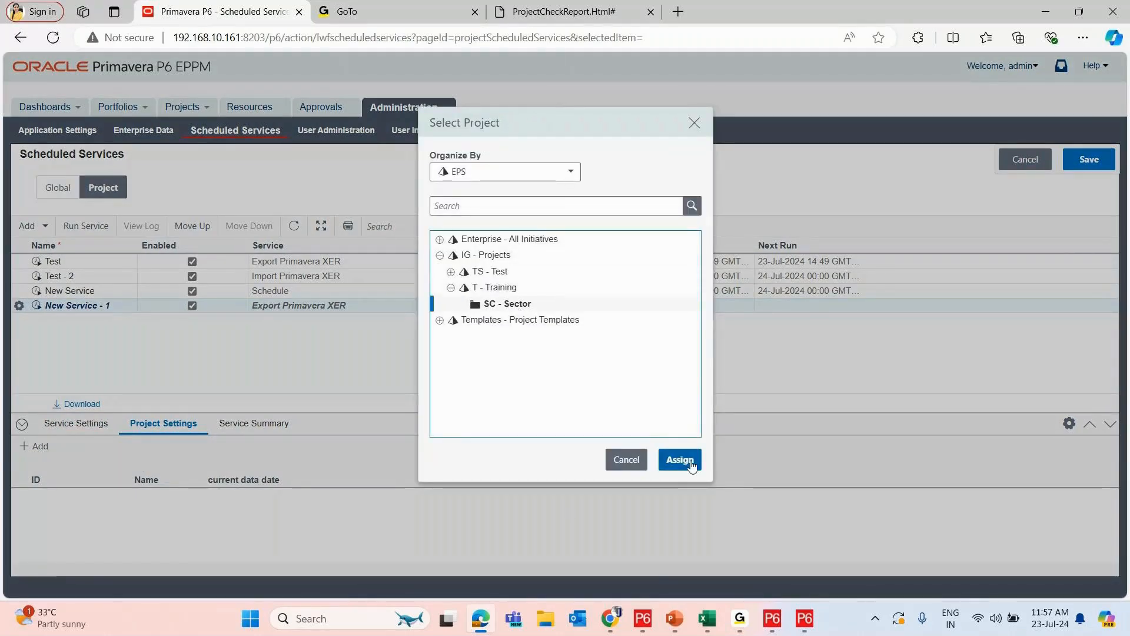
{"action": "left_click", "coordinate": [679, 459]}
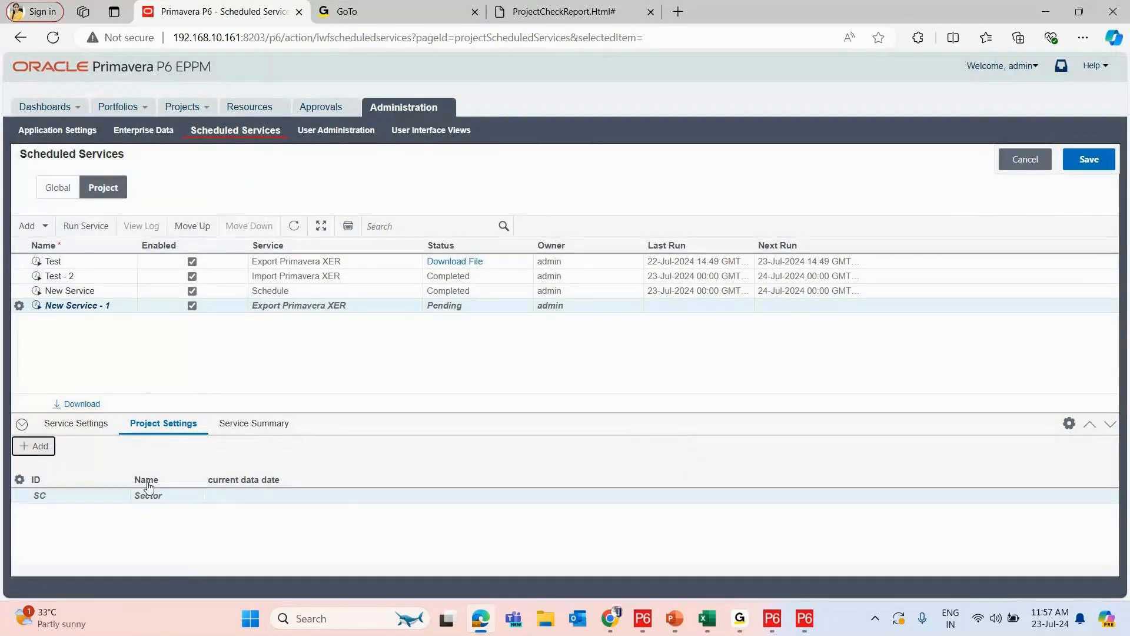
Step: Turn the new service's Add timestamp to file name option off and back on, and return to its project settings
{"action": "left_click", "coordinate": [84, 422]}
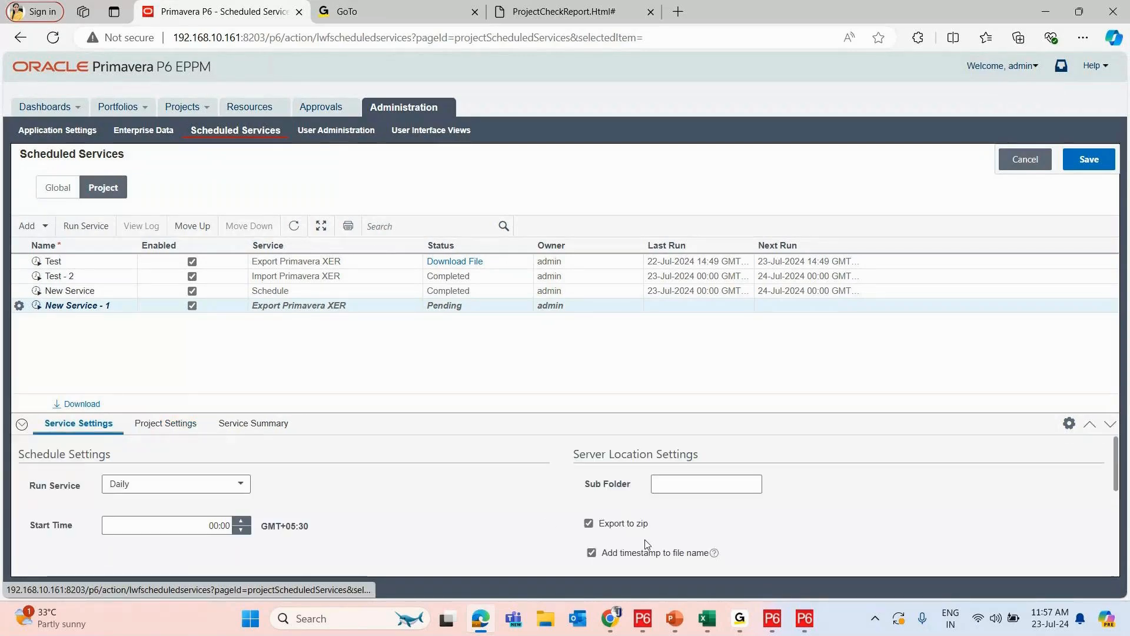
{"action": "left_click", "coordinate": [591, 553]}
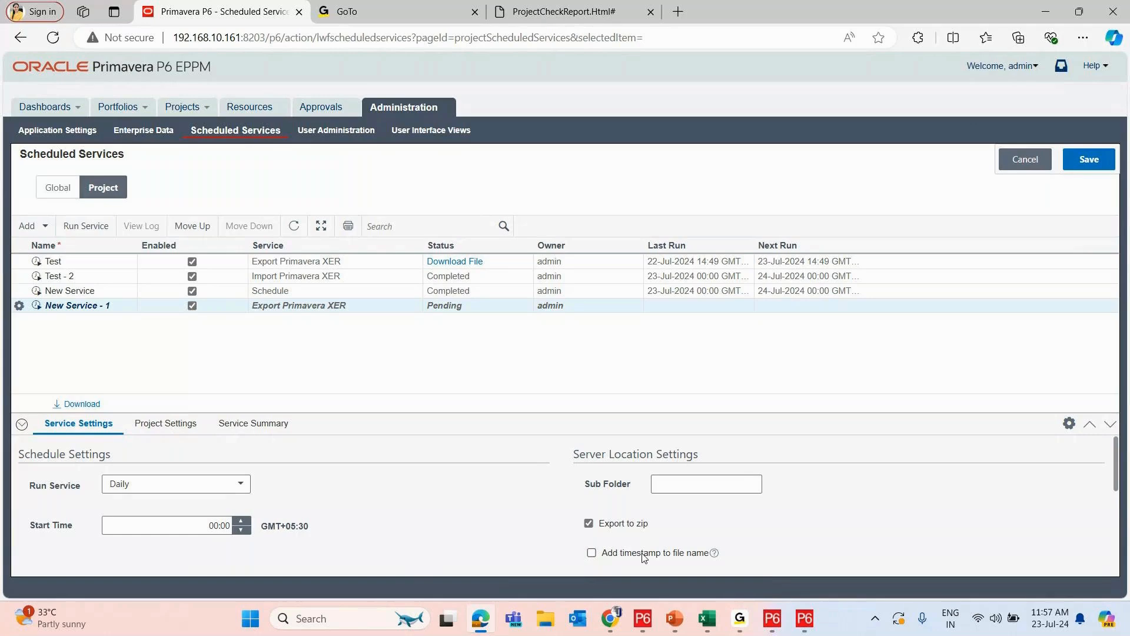
{"action": "left_click", "coordinate": [591, 553]}
{"action": "left_click", "coordinate": [176, 429]}
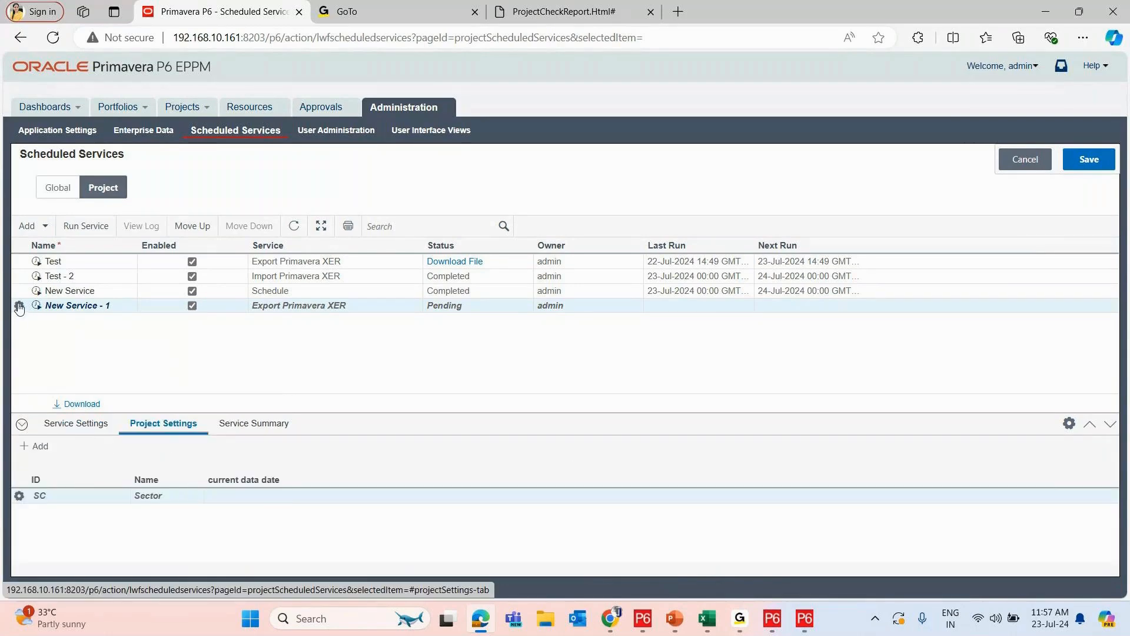
Step: Save the new Export Primavera XER service and run it
{"action": "left_click", "coordinate": [1089, 162]}
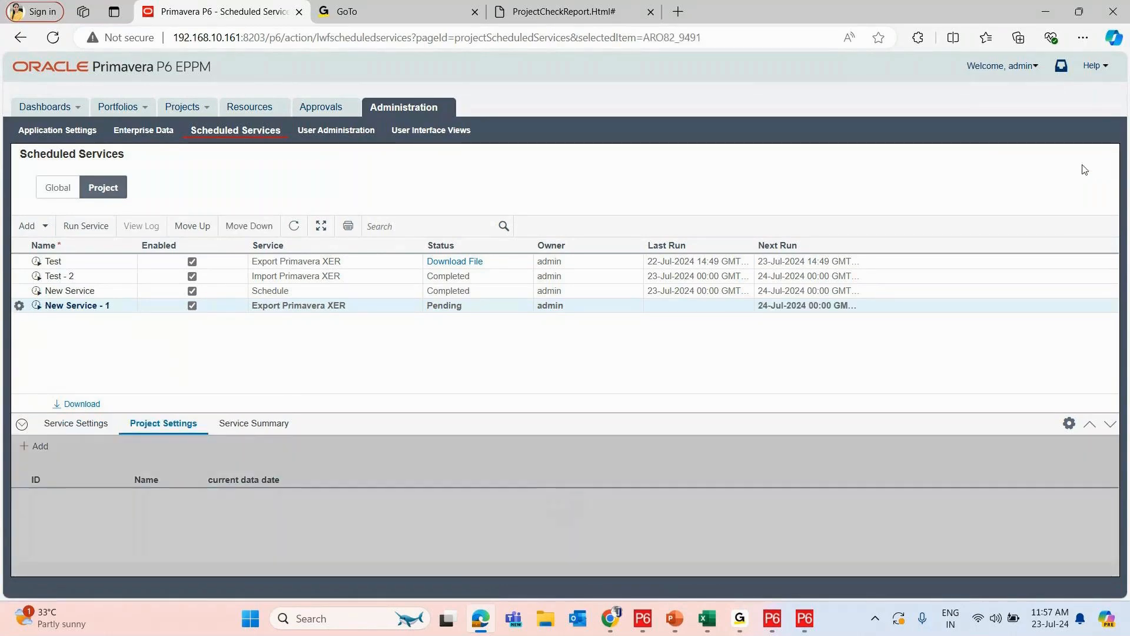
{"action": "left_click", "coordinate": [19, 305]}
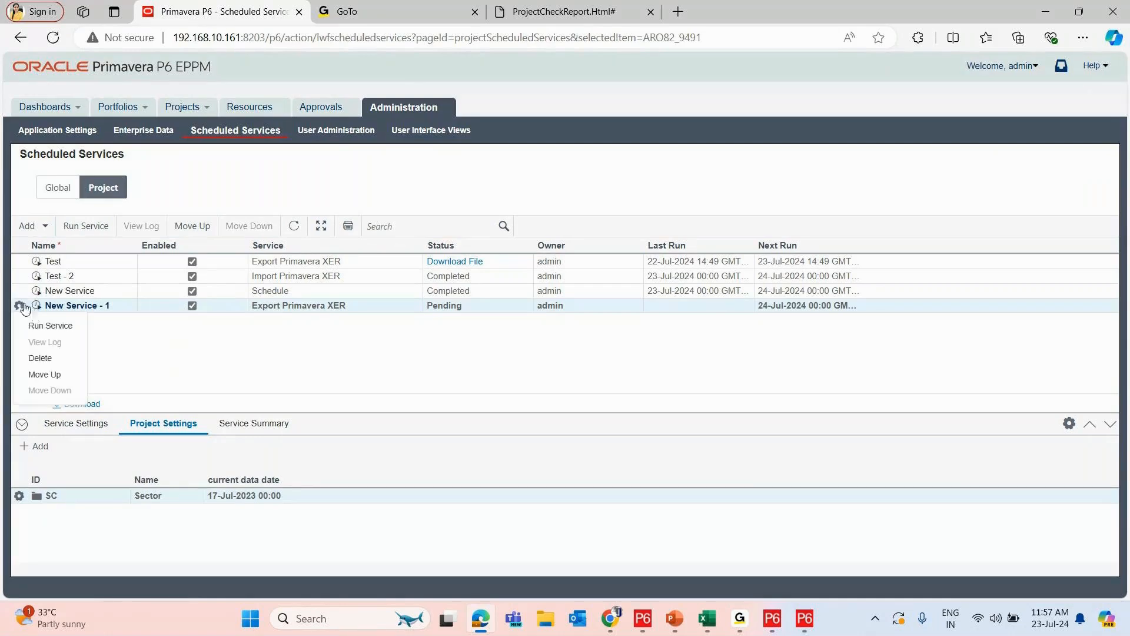
{"action": "left_click", "coordinate": [49, 327]}
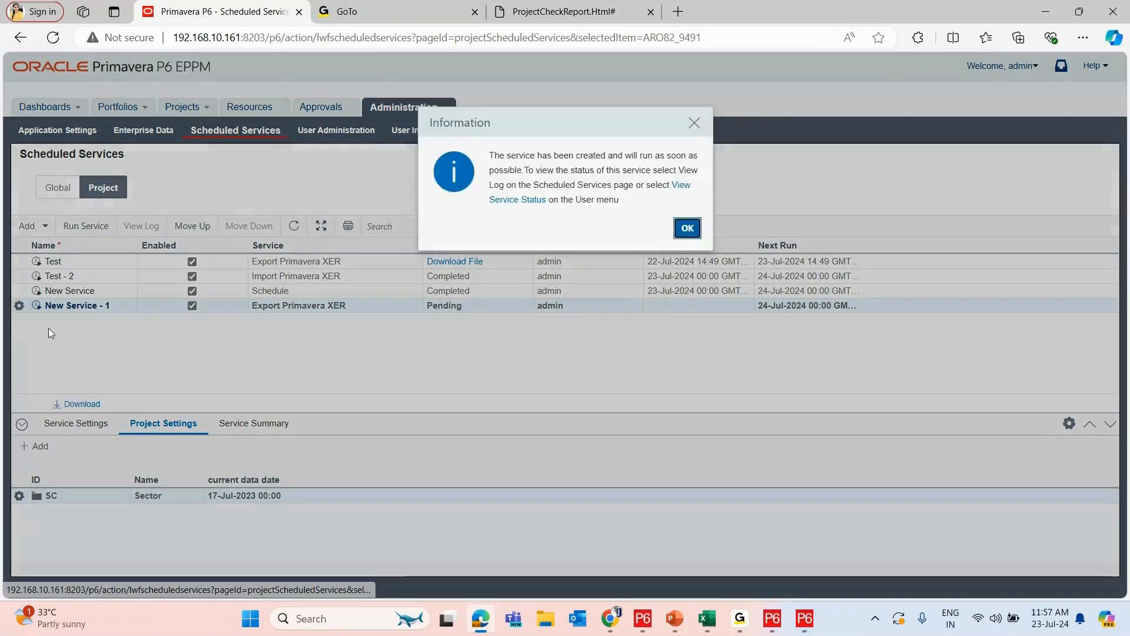
Step: Download the exported file from the newest export job notification and open the downloaded archive
{"action": "left_click", "coordinate": [687, 228]}
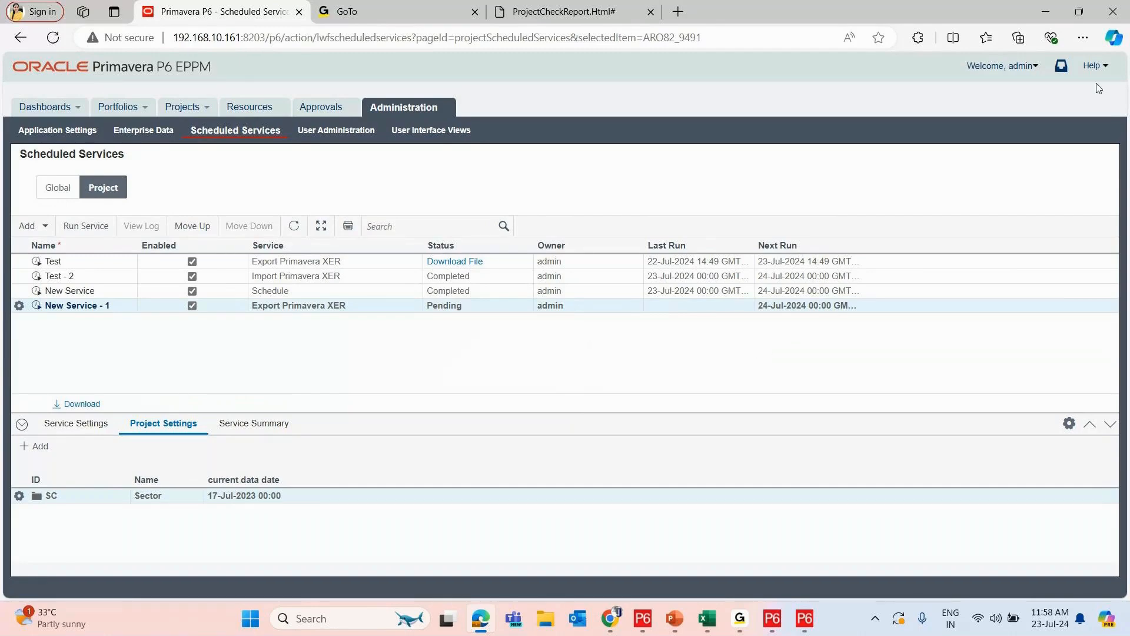
{"action": "left_click", "coordinate": [1063, 69]}
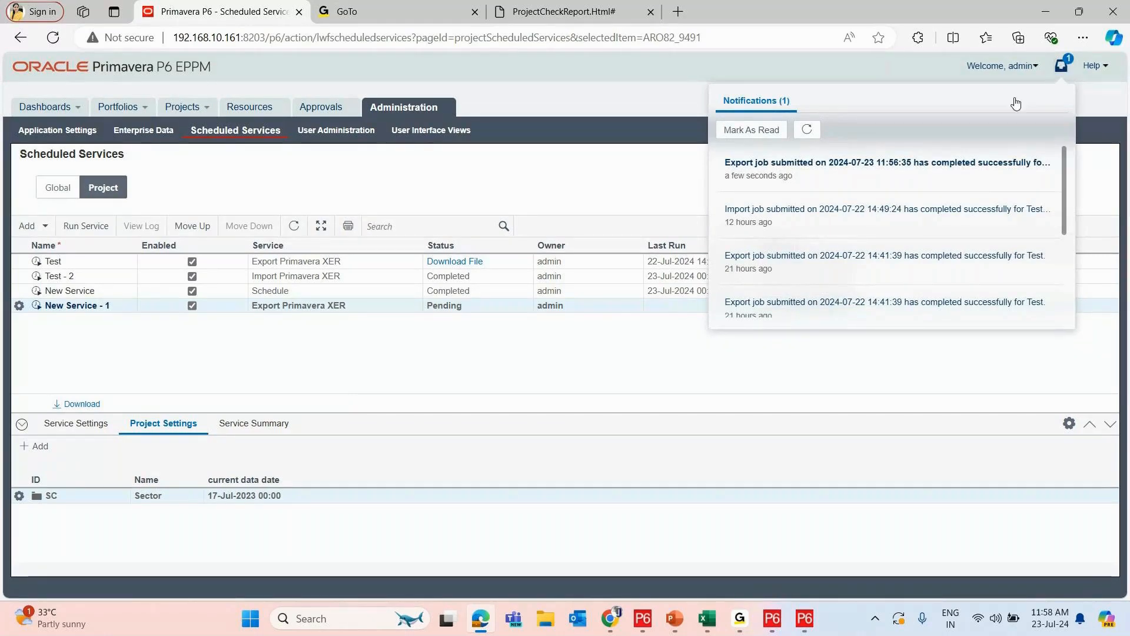
{"action": "left_click", "coordinate": [845, 170]}
{"action": "left_click", "coordinate": [1034, 202]}
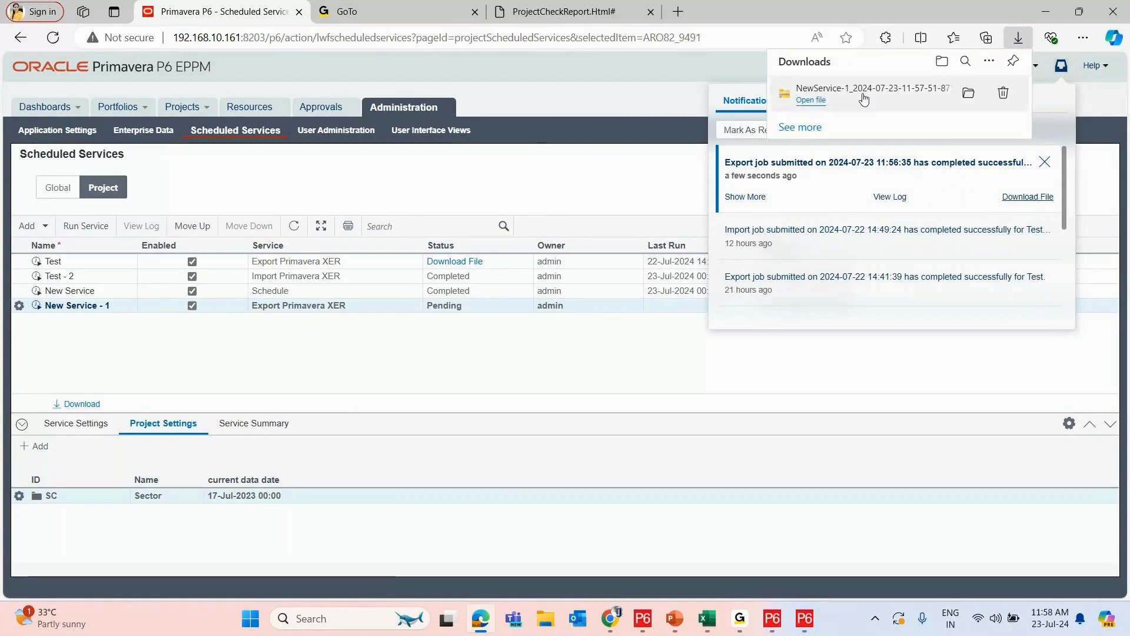
{"action": "left_click", "coordinate": [864, 99]}
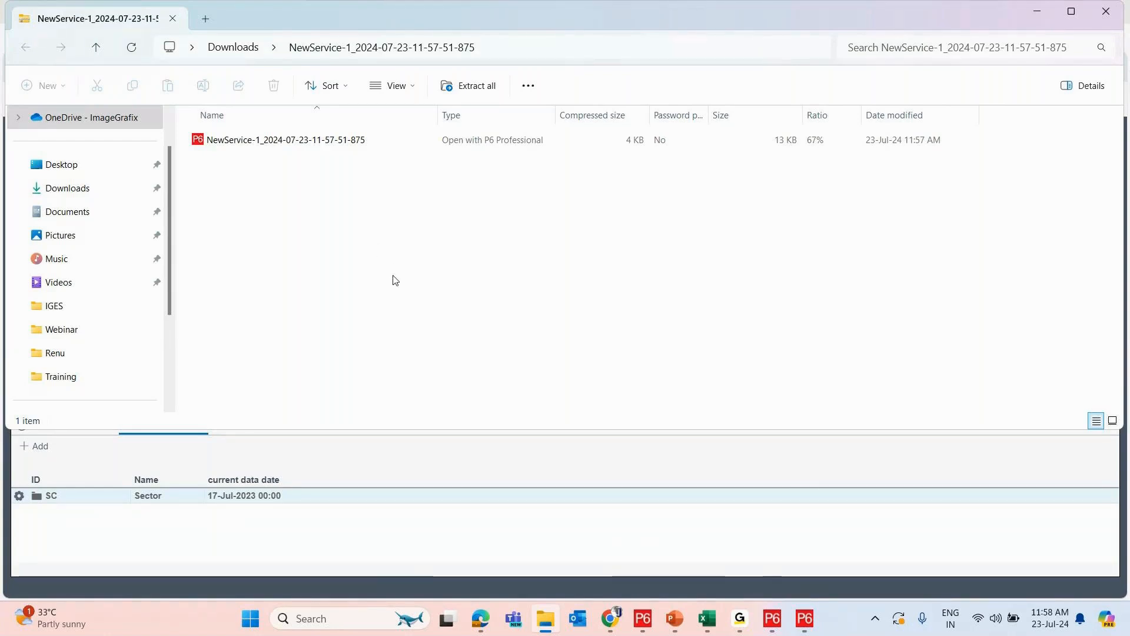
Step: Minimize the archive window, dismiss the newest export notification and close the notifications list
{"action": "left_click", "coordinate": [1036, 20]}
{"action": "left_click", "coordinate": [1037, 166]}
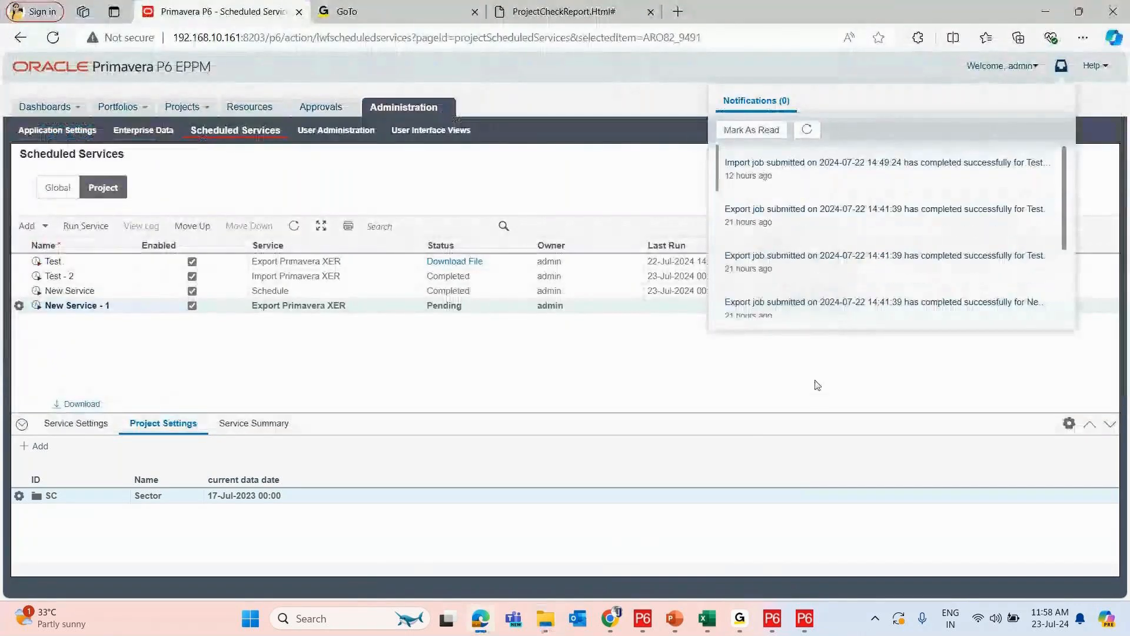
{"action": "left_click", "coordinate": [817, 385]}
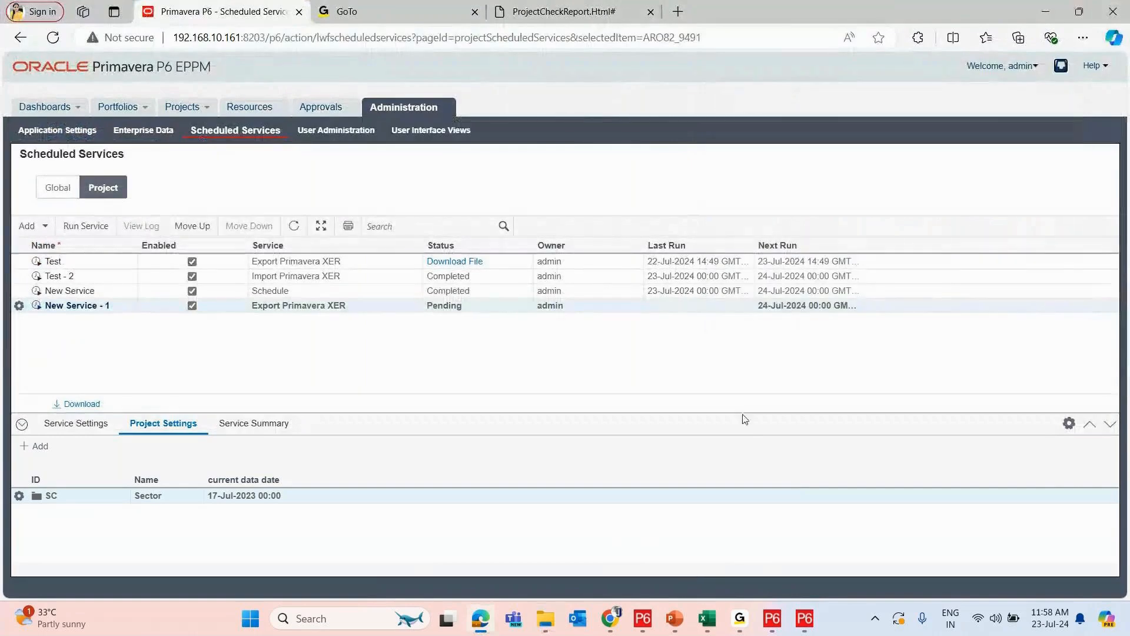
Step: Switch to the PowerPoint deck, review the Feature-3 slides on running scheduled services by project code, and return to Primavera P6 EPPM
{"action": "key", "text": "alt+Tab"}
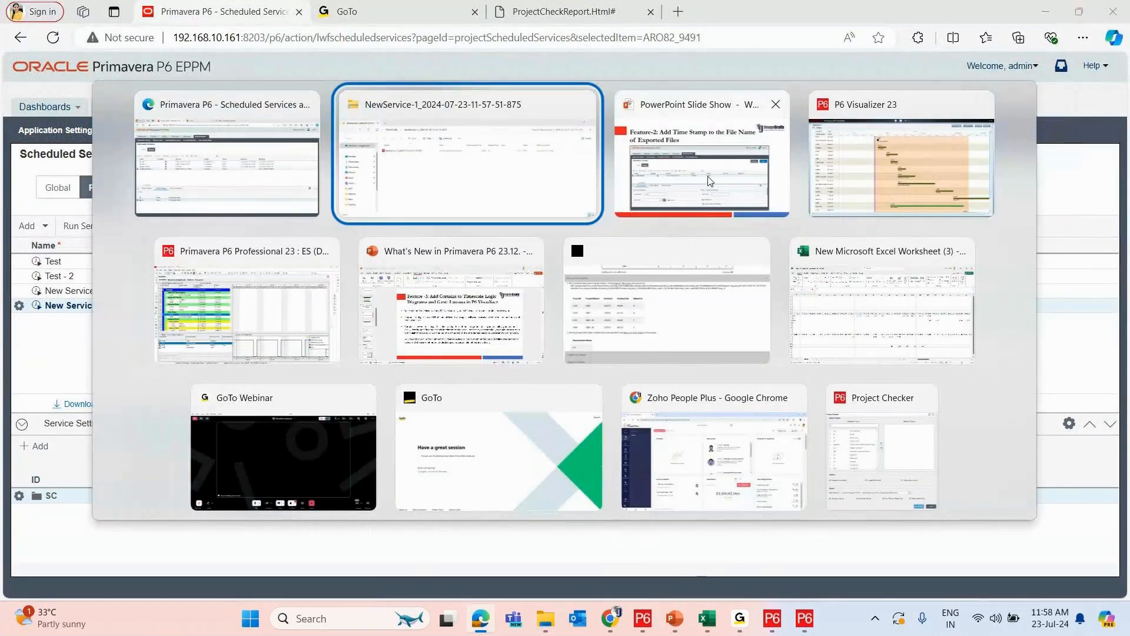
{"action": "left_click", "coordinate": [483, 303]}
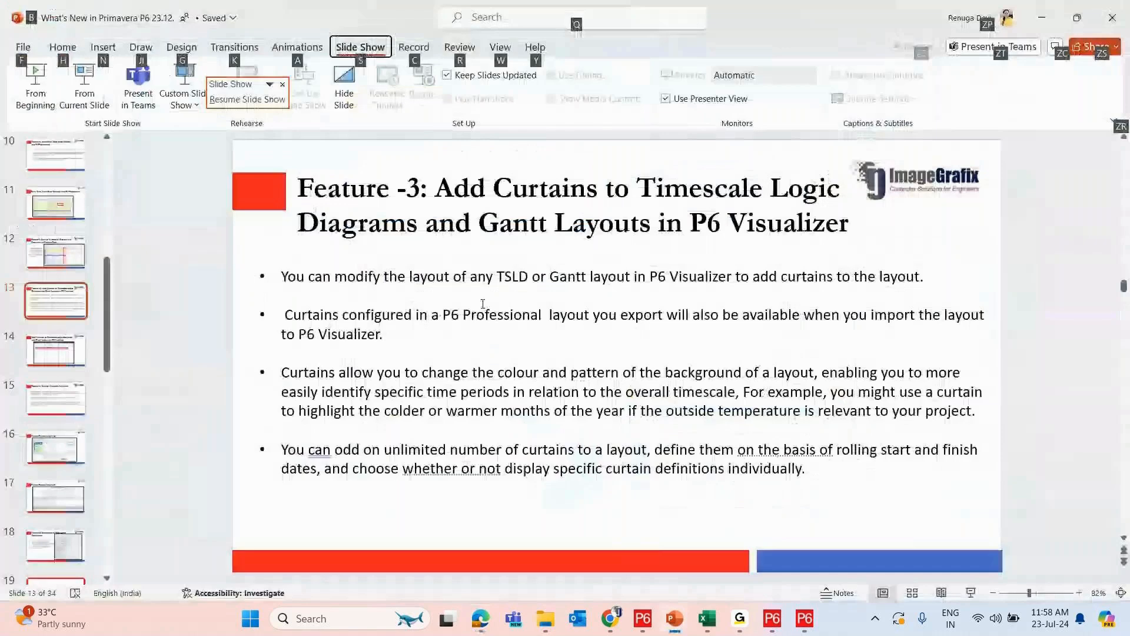
{"action": "scroll", "coordinate": [483, 304], "scroll_direction": "down", "scroll_amount": 6}
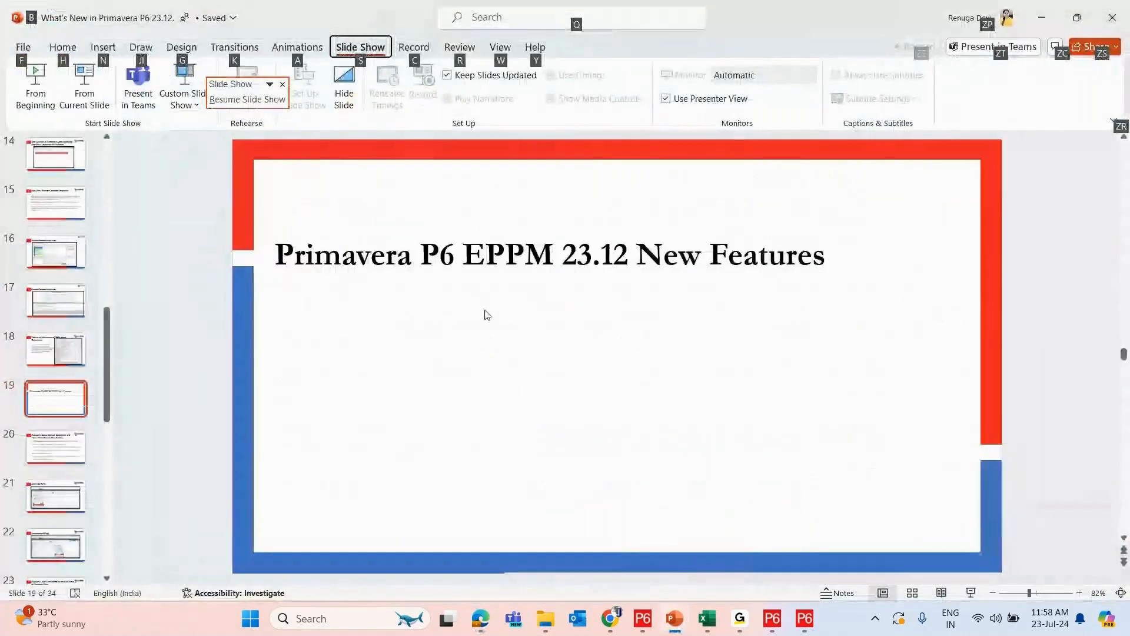
{"action": "scroll", "coordinate": [484, 312], "scroll_direction": "down", "scroll_amount": 3}
{"action": "scroll", "coordinate": [485, 312], "scroll_direction": "down", "scroll_amount": 1}
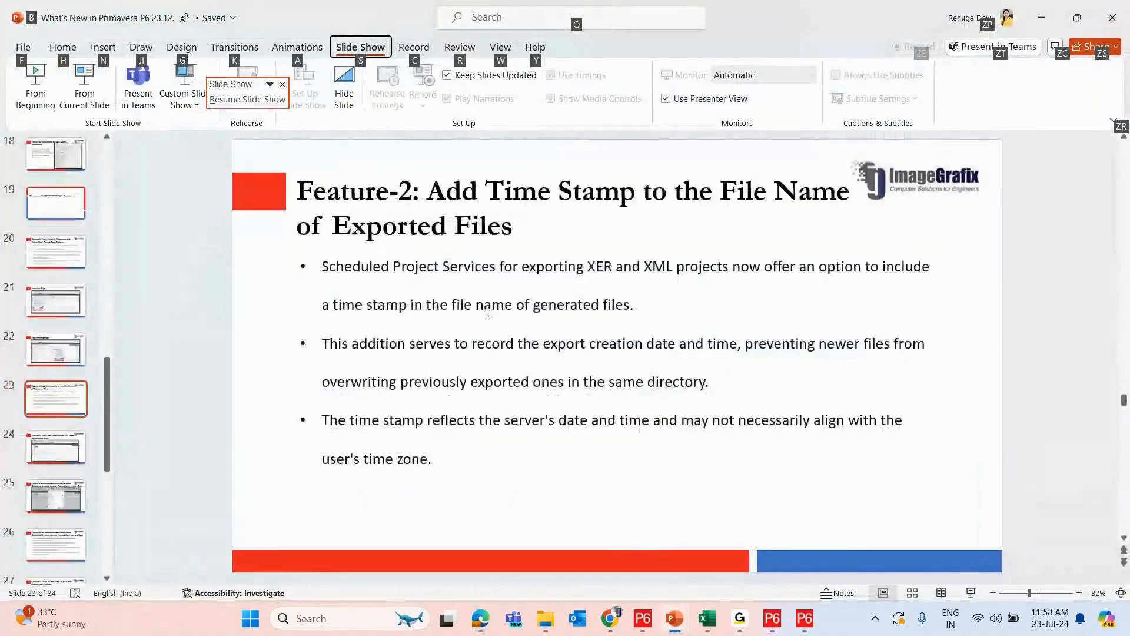
{"action": "scroll", "coordinate": [488, 314], "scroll_direction": "down", "scroll_amount": 2}
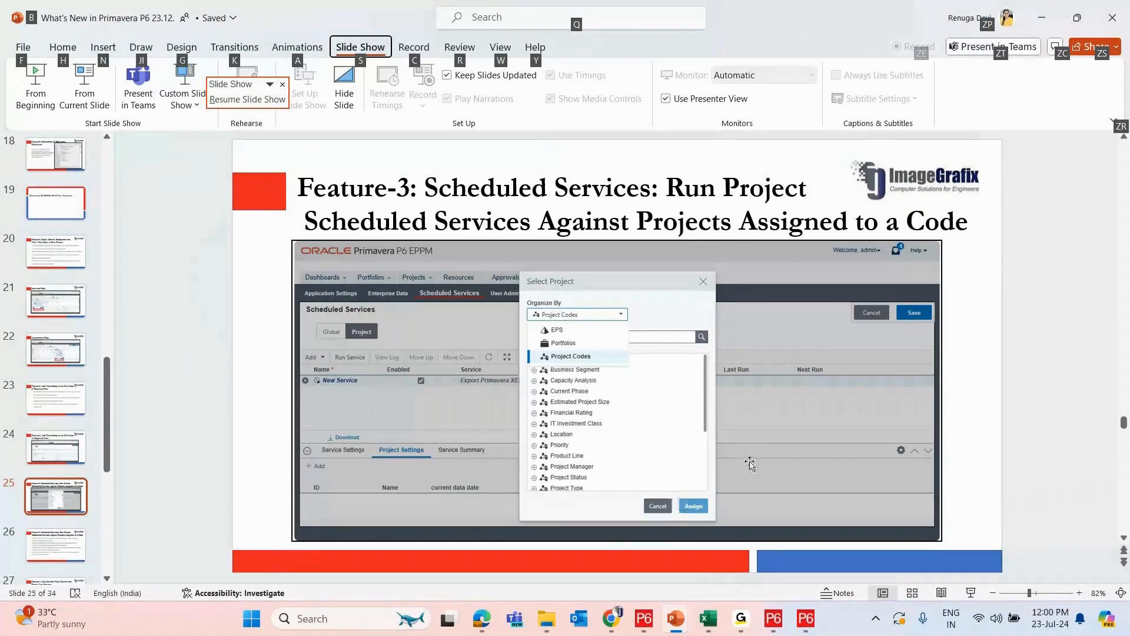
{"action": "scroll", "coordinate": [750, 464], "scroll_direction": "down", "scroll_amount": 1}
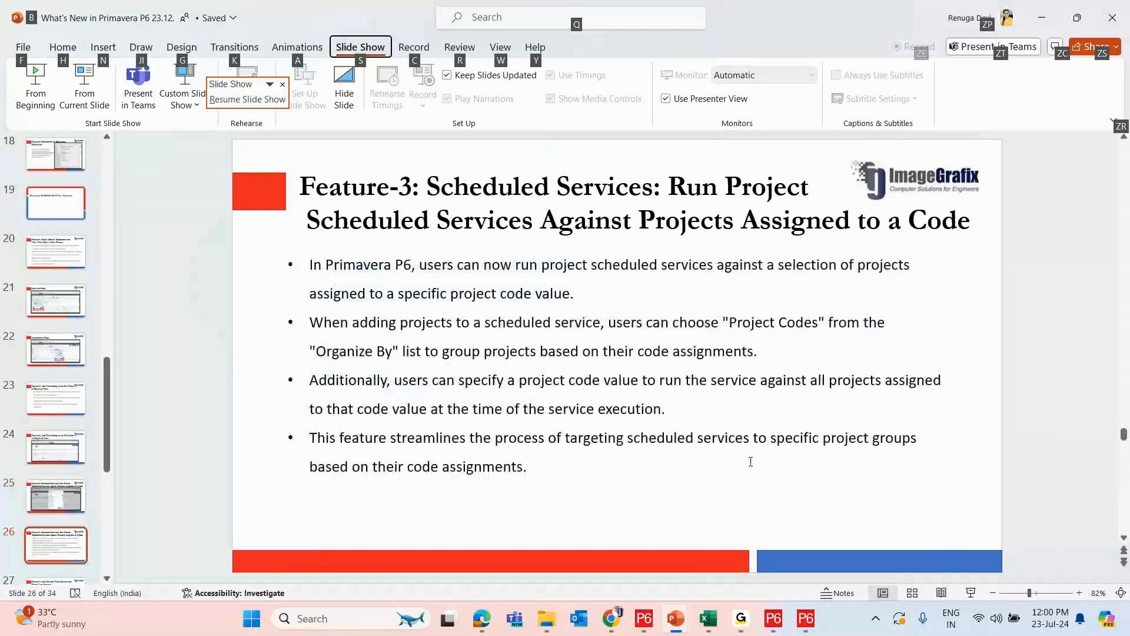
{"action": "scroll", "coordinate": [751, 461], "scroll_direction": "down", "scroll_amount": 1}
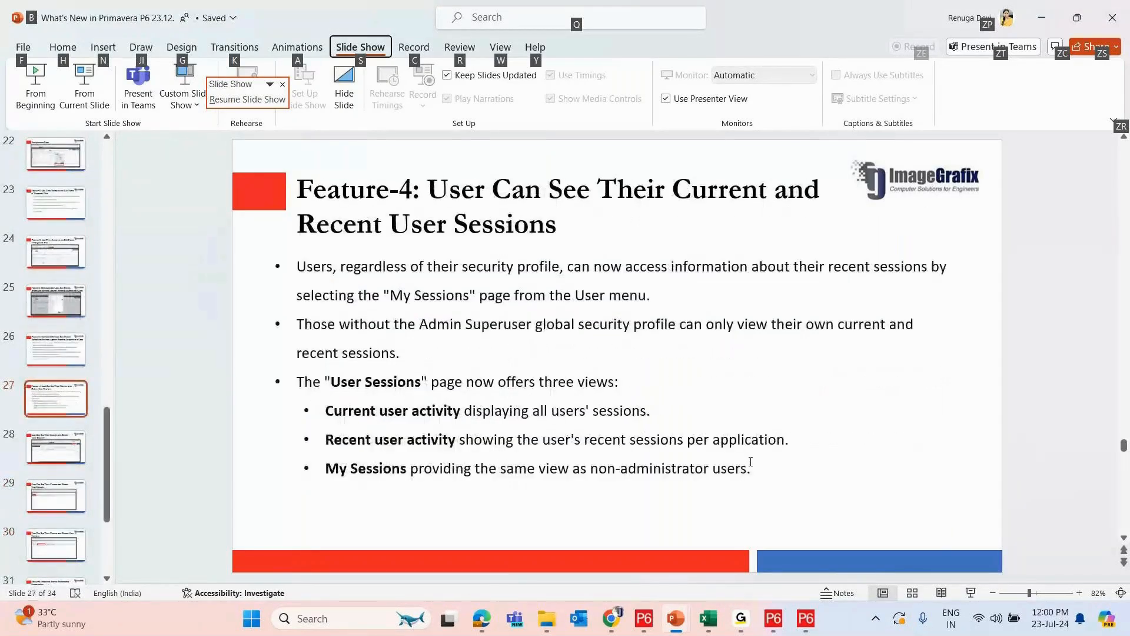
{"action": "scroll", "coordinate": [509, 575], "scroll_direction": "up", "scroll_amount": 1}
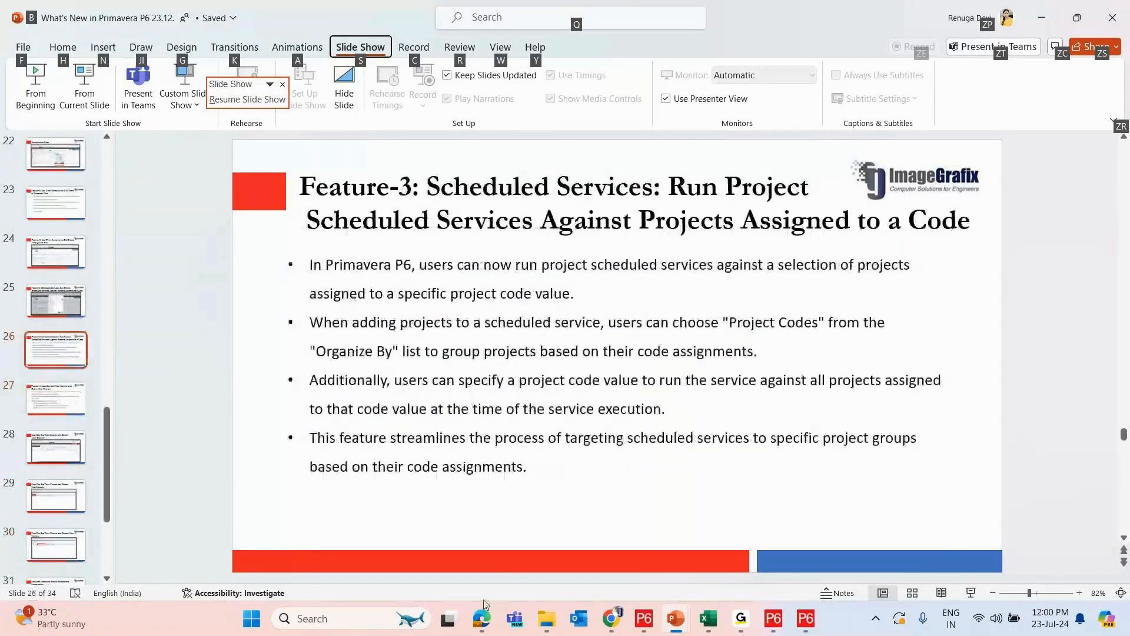
{"action": "key", "text": "alt+Tab"}
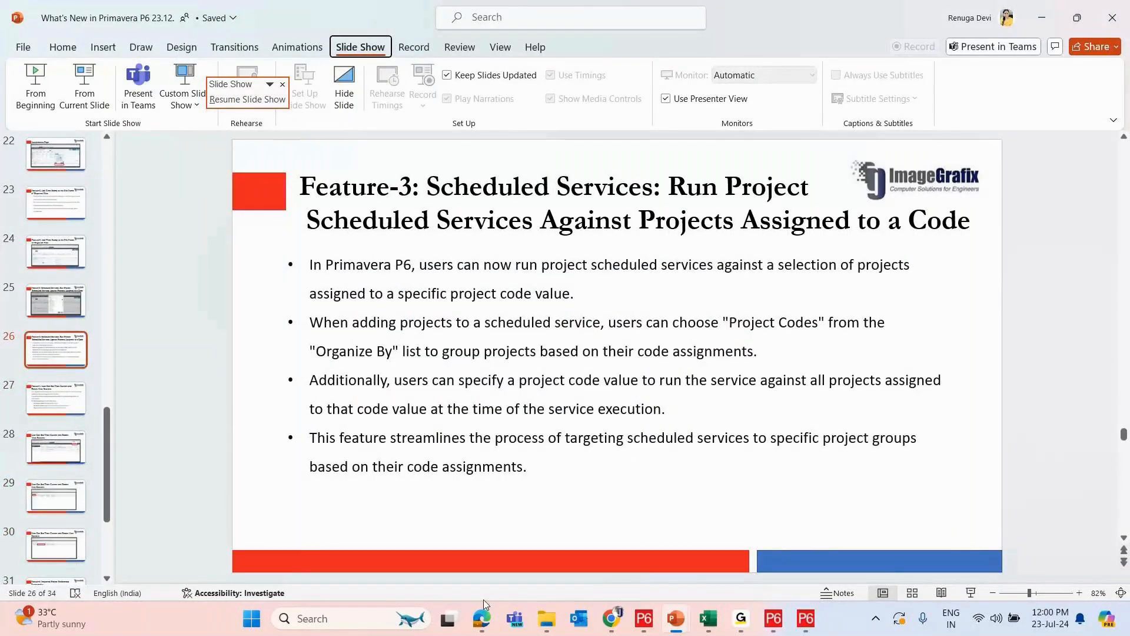
{"action": "left_click", "coordinate": [482, 616]}
{"action": "left_click", "coordinate": [26, 229]}
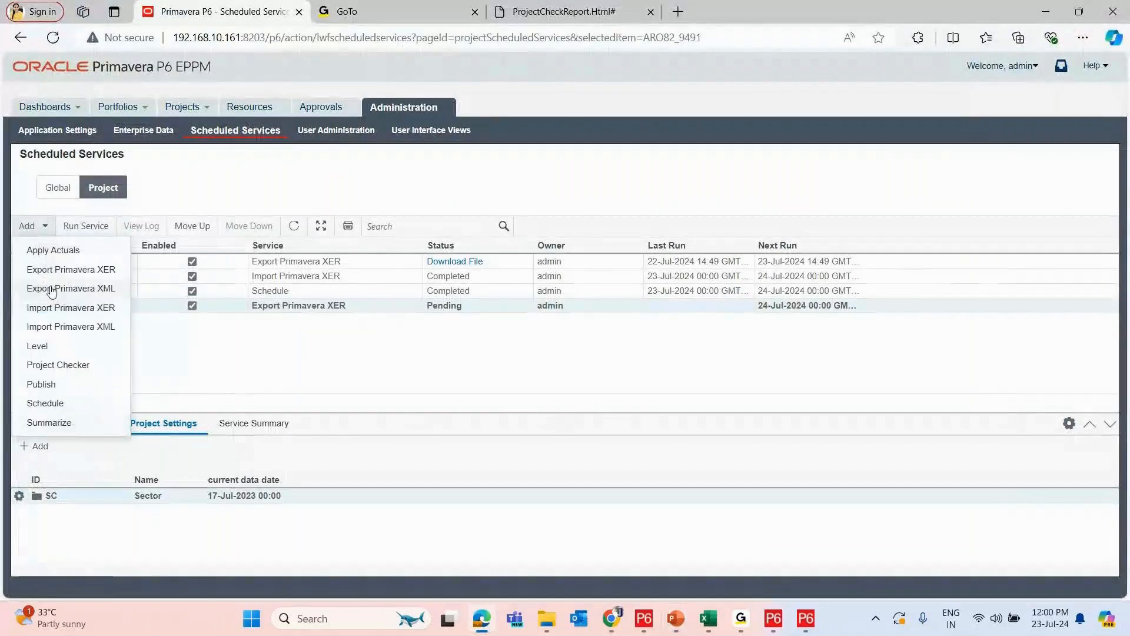
{"action": "left_click", "coordinate": [84, 270]}
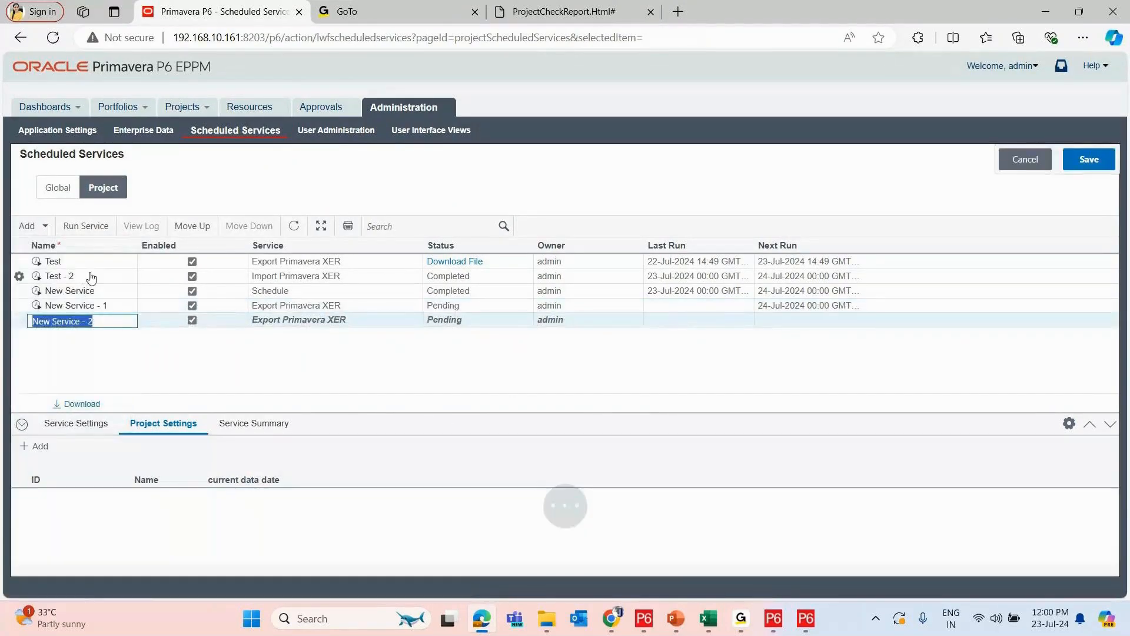
{"action": "left_click", "coordinate": [116, 196]}
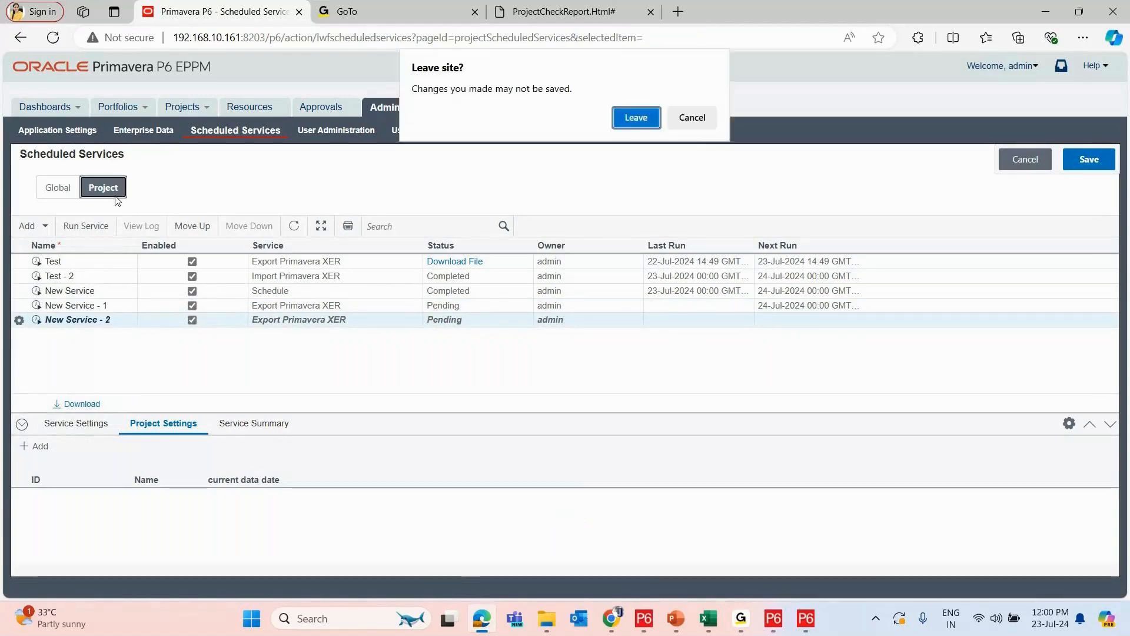
{"action": "left_click", "coordinate": [693, 118]}
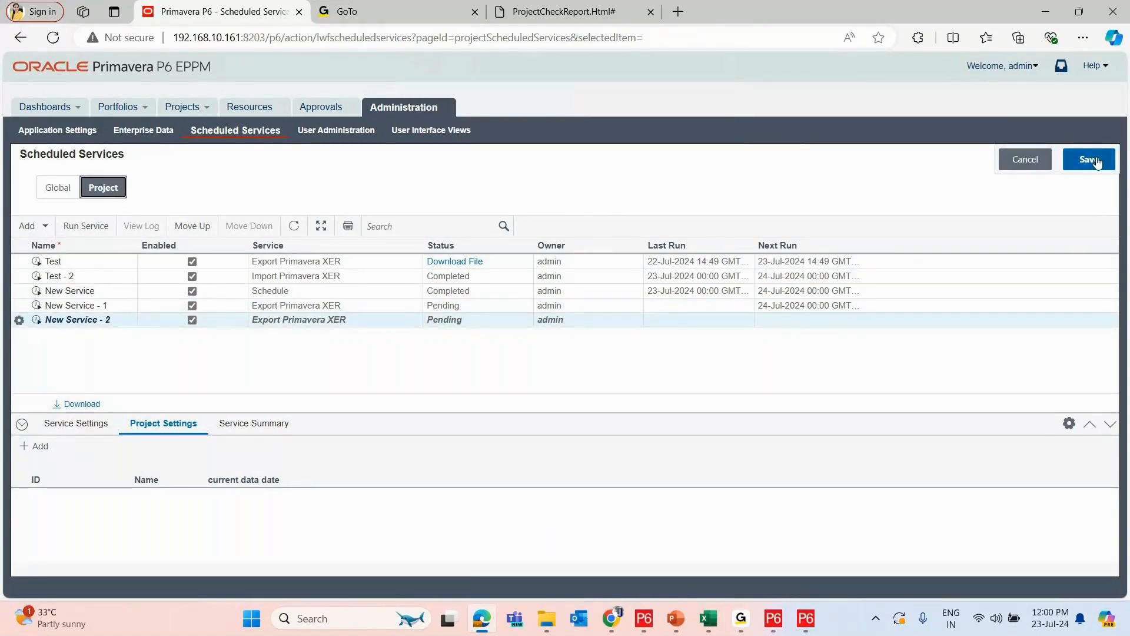
{"action": "left_click", "coordinate": [1096, 162]}
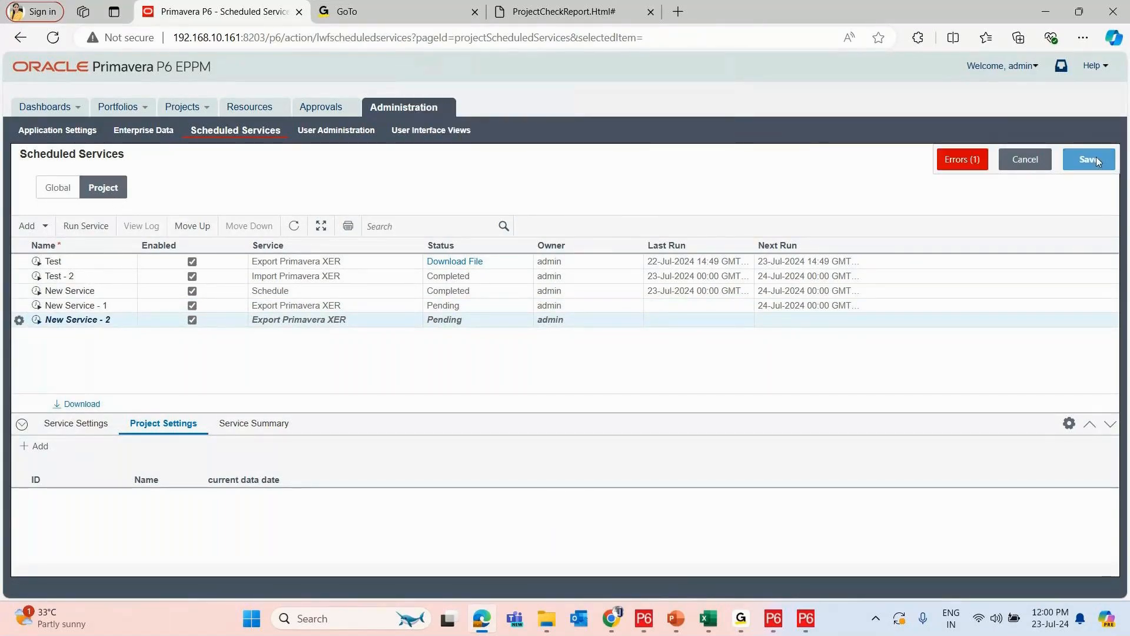
{"action": "left_click", "coordinate": [1027, 160]}
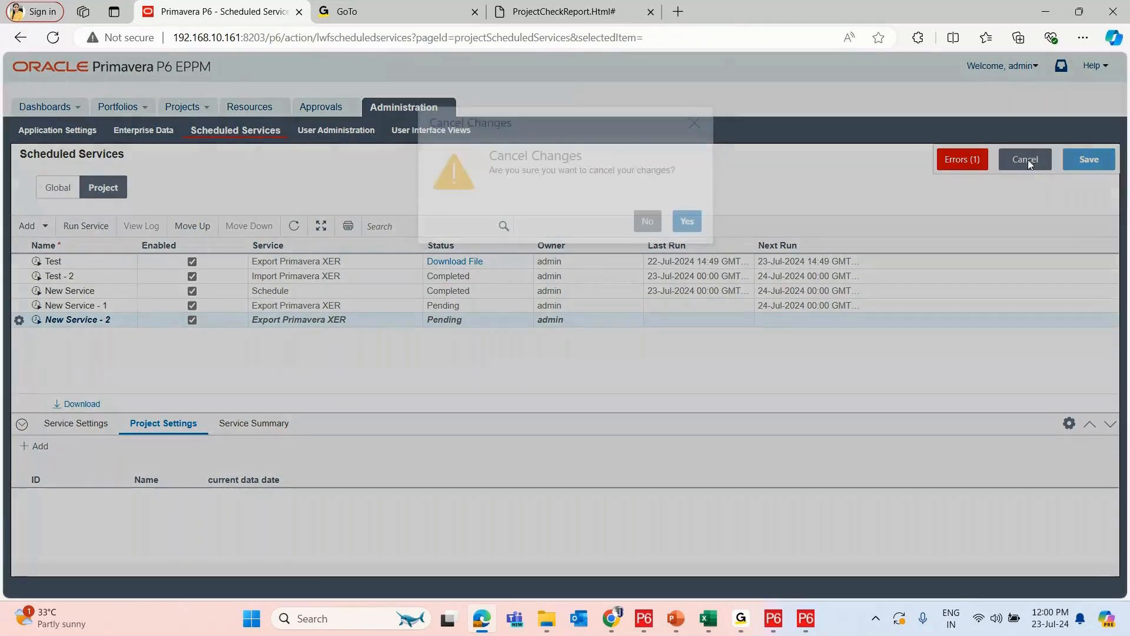
{"action": "left_click", "coordinate": [687, 222]}
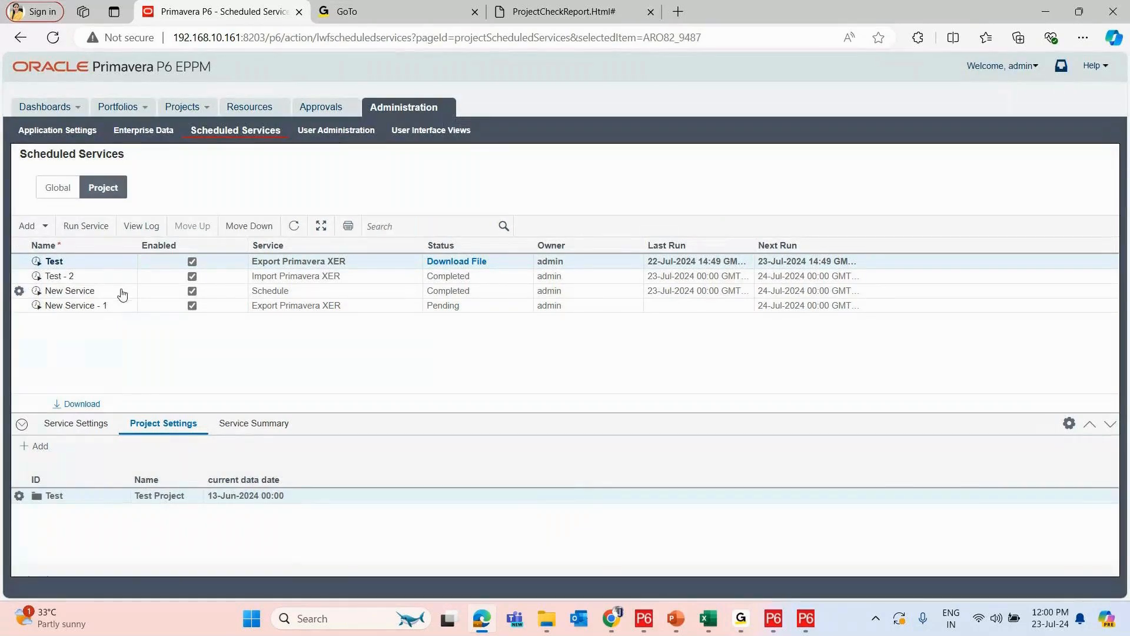
Step: Look at the global scheduled services and the actions available for Publish Audit Data, and return to the project services
{"action": "left_click", "coordinate": [58, 188]}
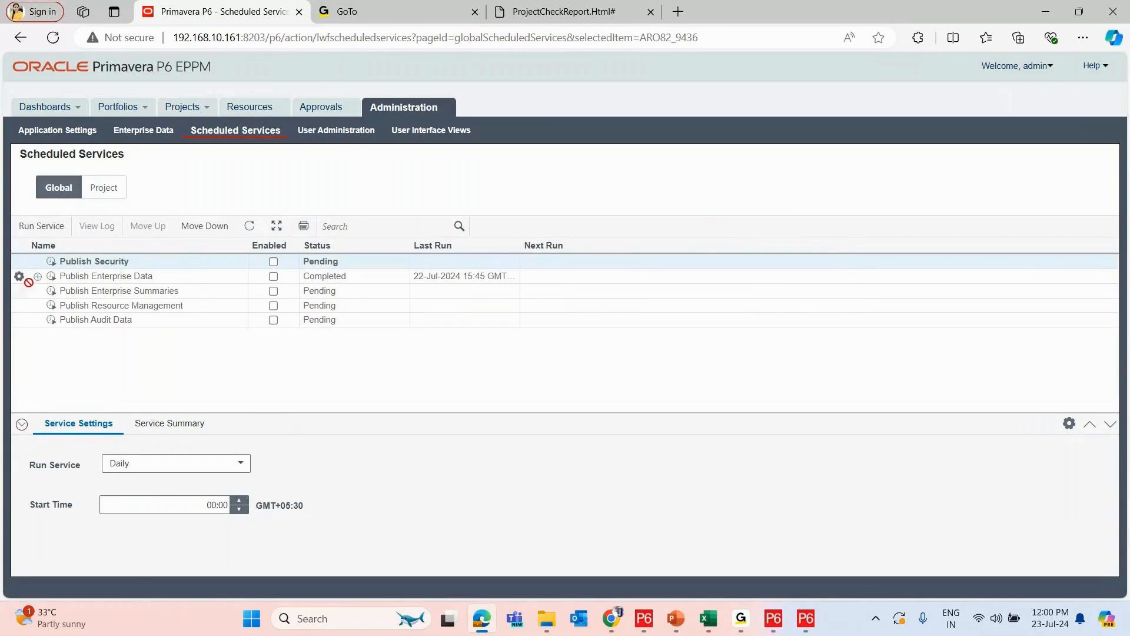
{"action": "left_click", "coordinate": [19, 320]}
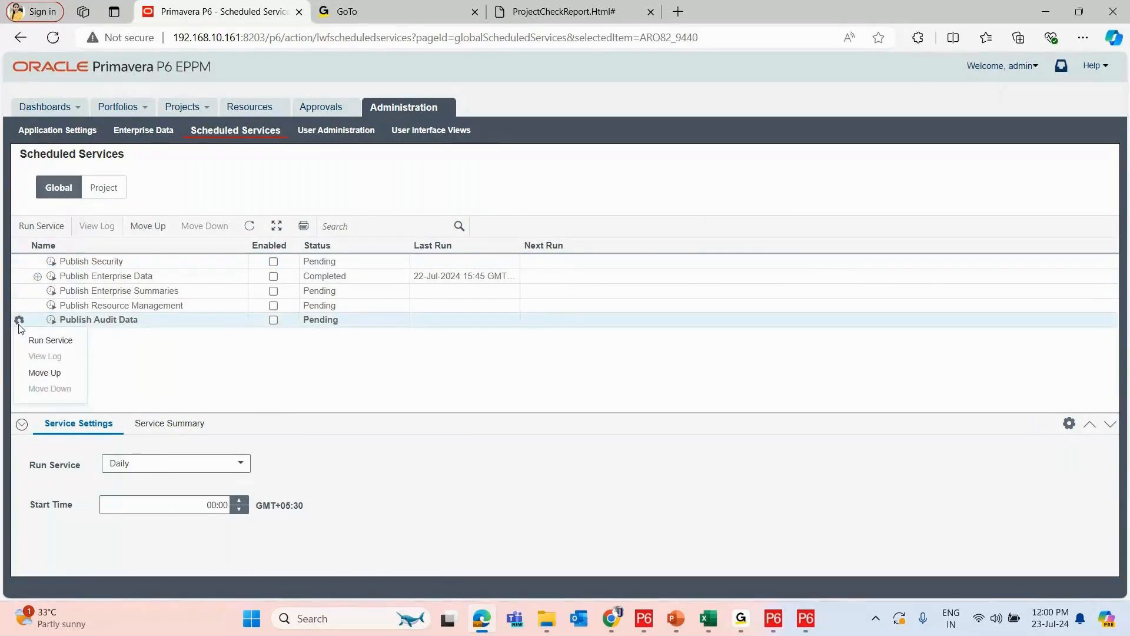
{"action": "left_click", "coordinate": [104, 347]}
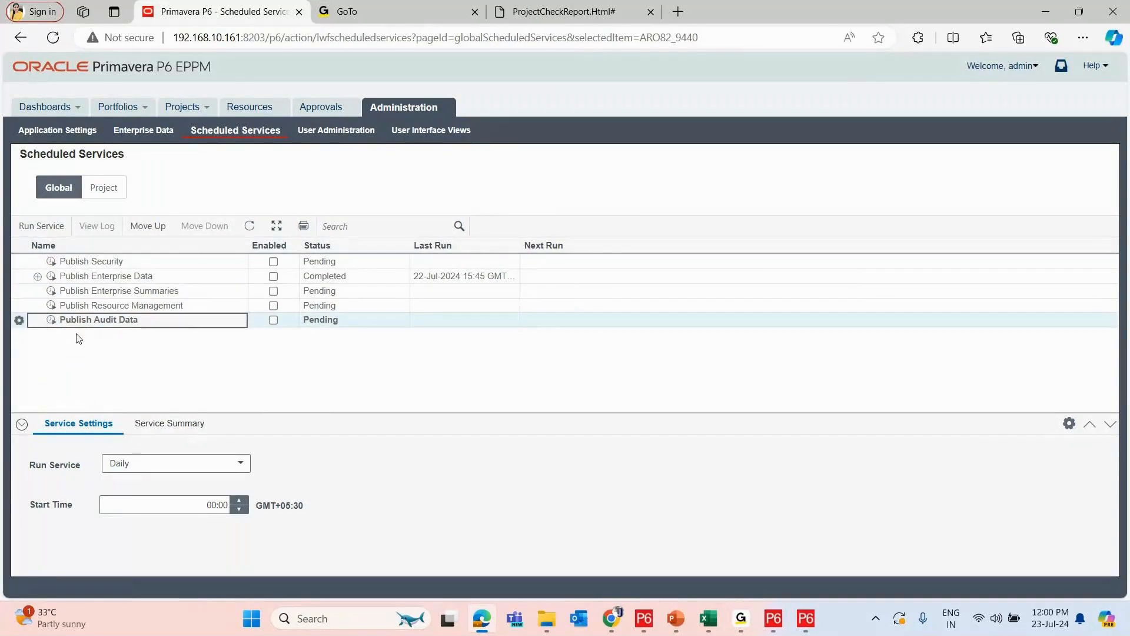
{"action": "left_click", "coordinate": [103, 187]}
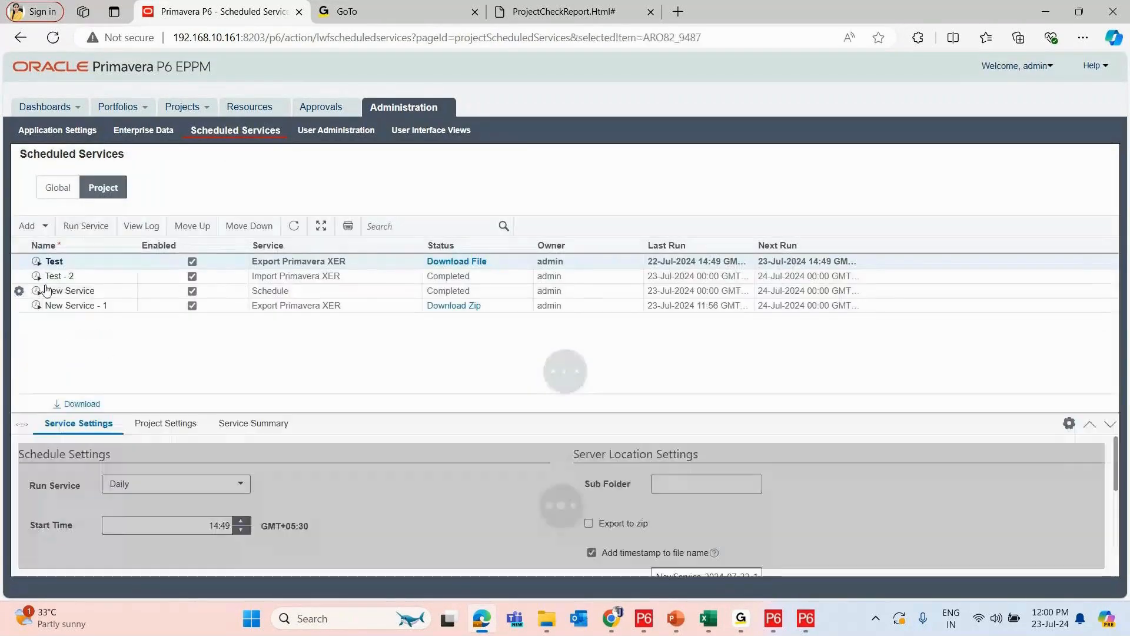
Step: Add an Export Primavera XER project service and organize its project selection by Project Codes
{"action": "left_click", "coordinate": [31, 225]}
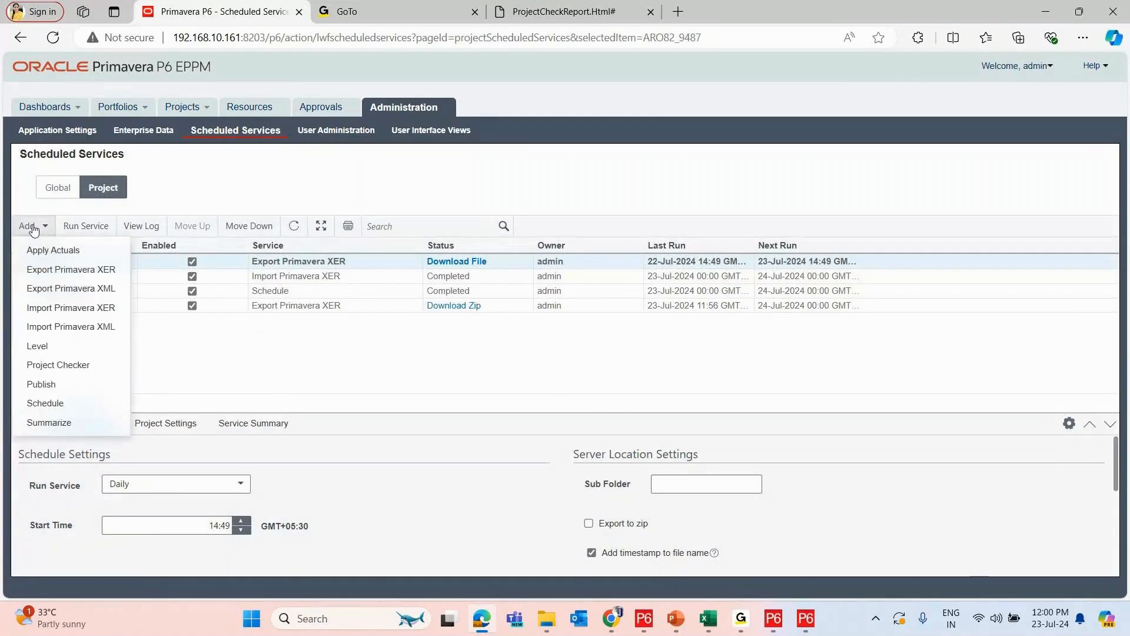
{"action": "left_click", "coordinate": [71, 270]}
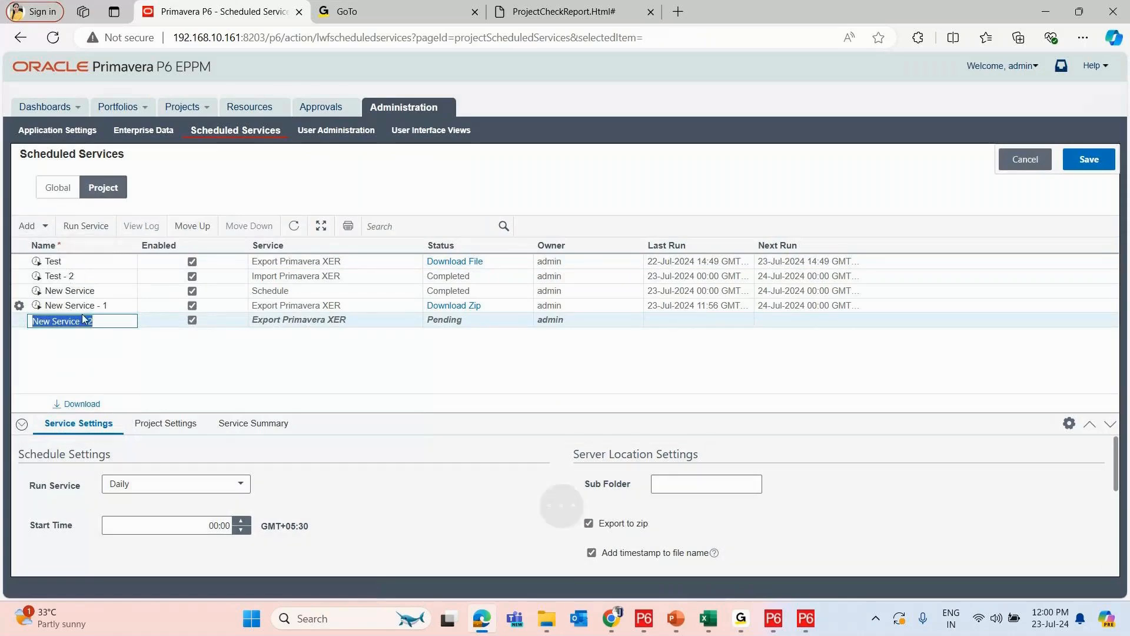
{"action": "left_click", "coordinate": [158, 424]}
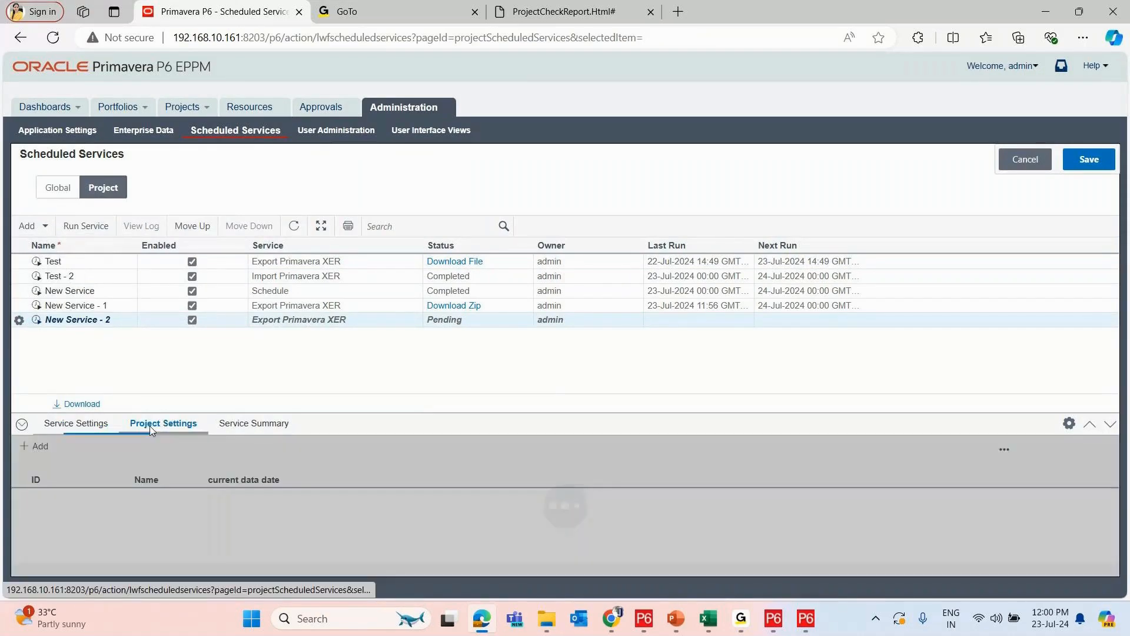
{"action": "left_click", "coordinate": [37, 447]}
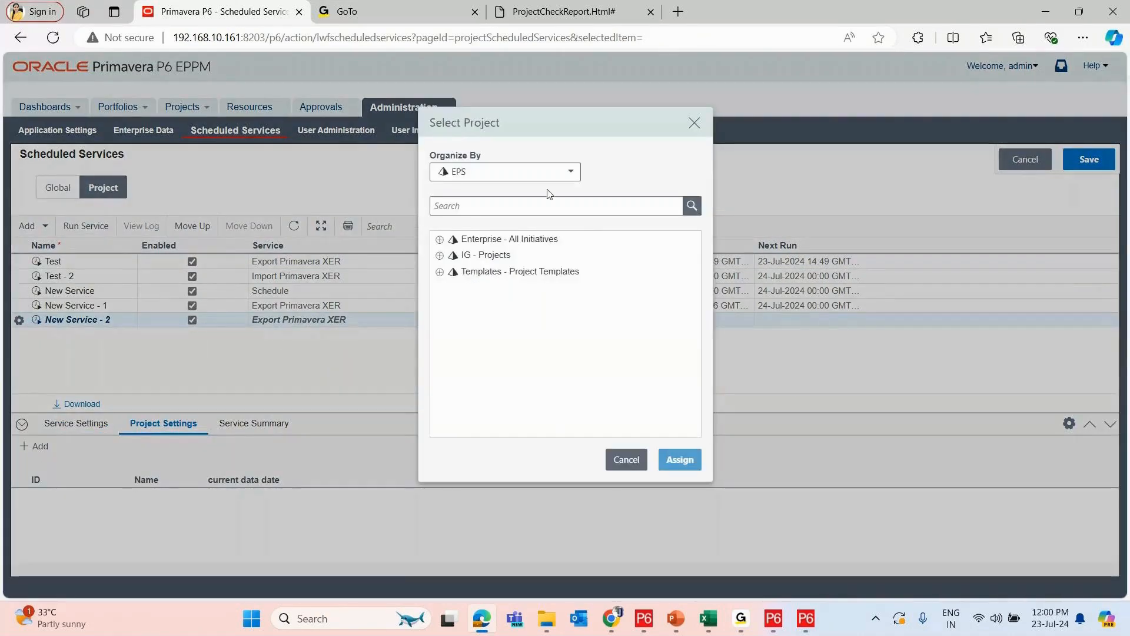
{"action": "left_click", "coordinate": [564, 175]}
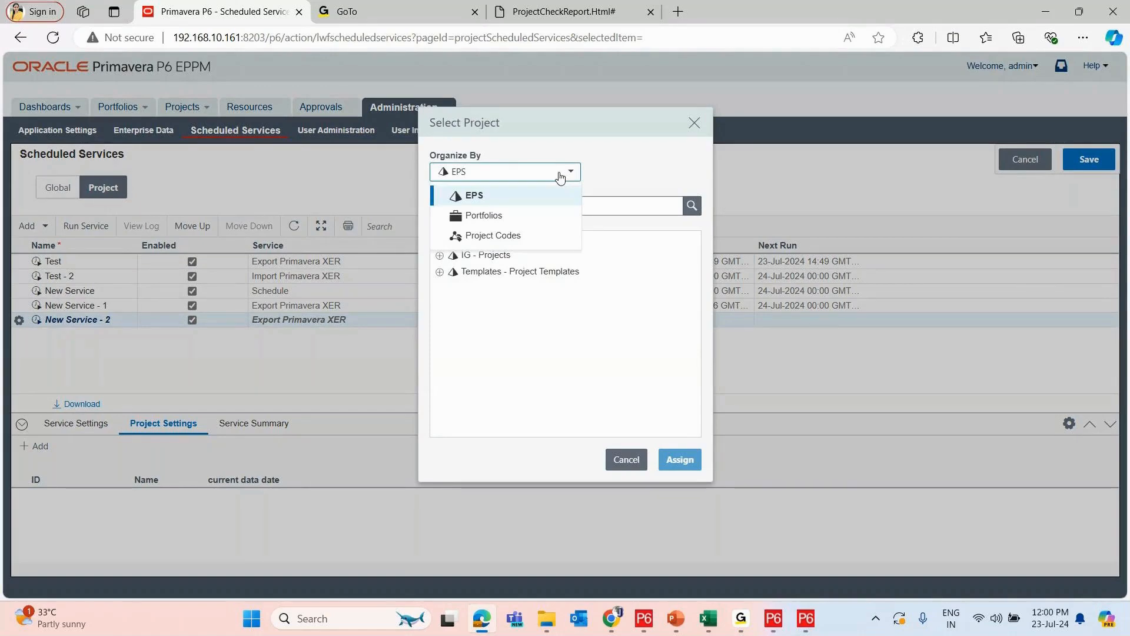
{"action": "left_click", "coordinate": [527, 243]}
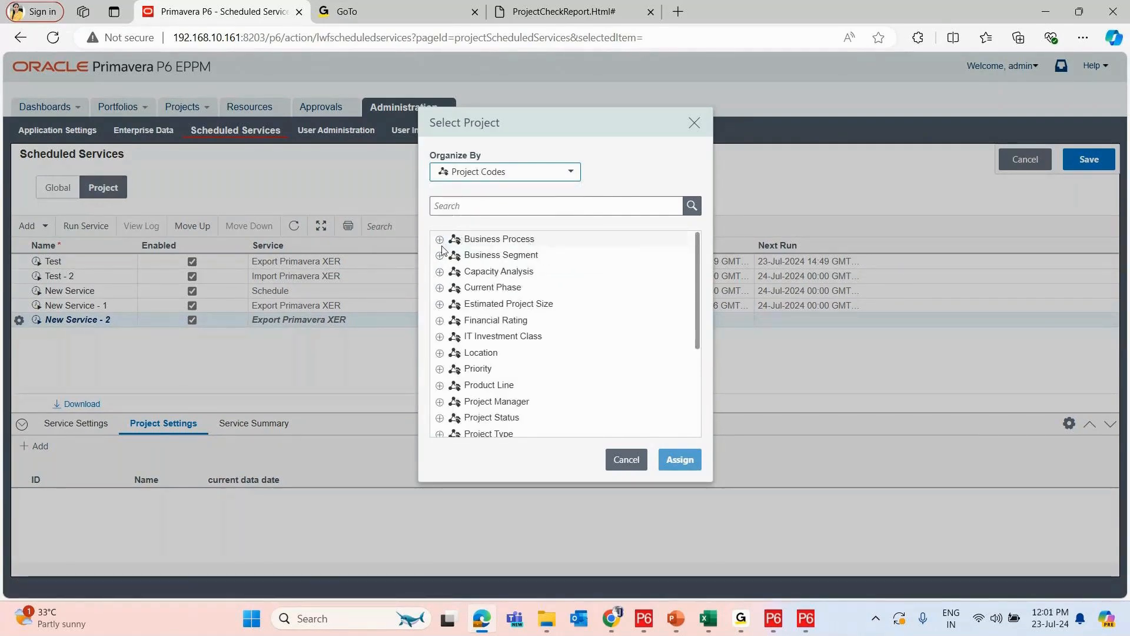
Step: Examine the available project codes, including the values under Current Phase and Business Process
{"action": "left_click", "coordinate": [439, 287]}
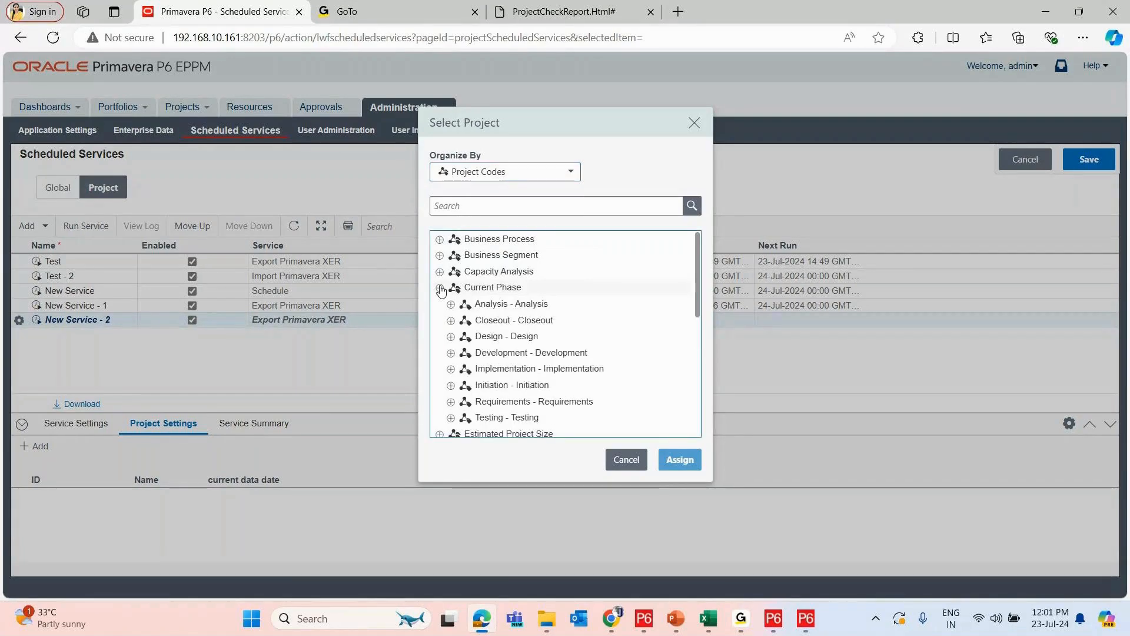
{"action": "left_click", "coordinate": [439, 239]}
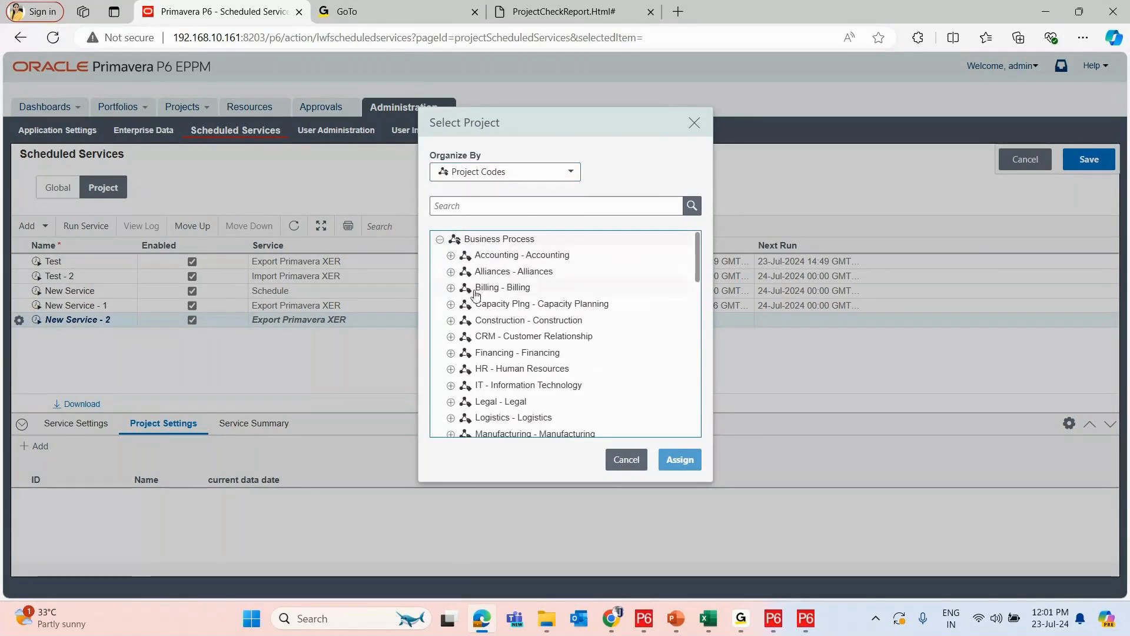
{"action": "left_click", "coordinate": [451, 303]}
{"action": "scroll", "coordinate": [526, 360], "scroll_direction": "down", "scroll_amount": 1}
{"action": "scroll", "coordinate": [526, 360], "scroll_direction": "down", "scroll_amount": 1}
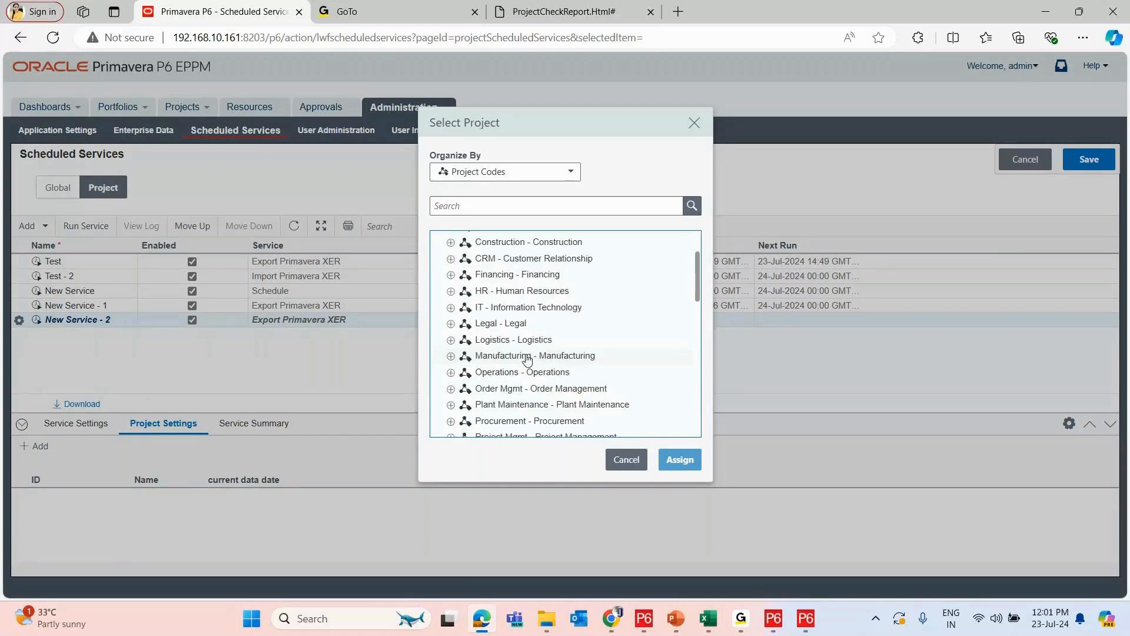
{"action": "scroll", "coordinate": [528, 360], "scroll_direction": "down", "scroll_amount": 5}
{"action": "scroll", "coordinate": [529, 353], "scroll_direction": "down", "scroll_amount": 3}
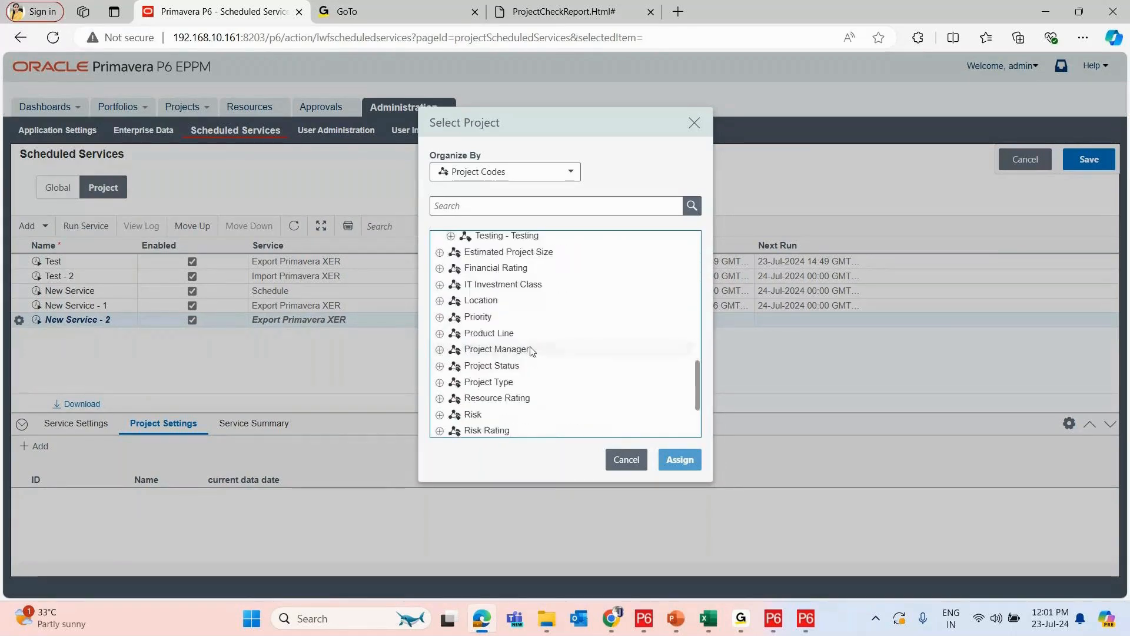
{"action": "scroll", "coordinate": [532, 351], "scroll_direction": "down", "scroll_amount": 1}
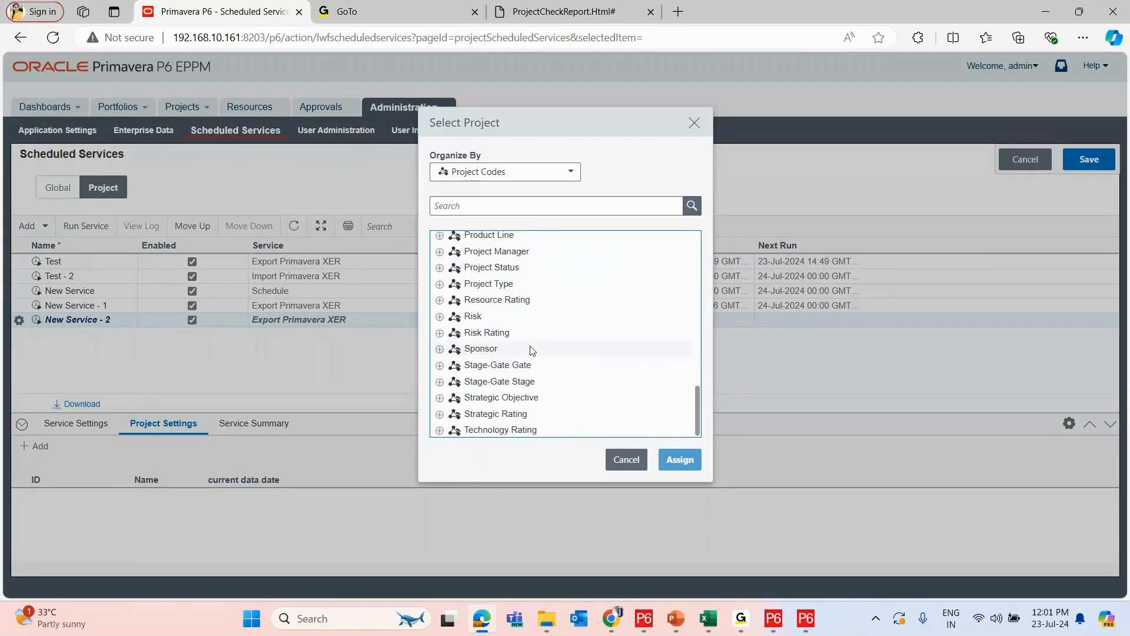
Step: Assign the Project Type code value Maint - Asset Maintenance to the new export service and save the service
{"action": "left_click", "coordinate": [439, 284]}
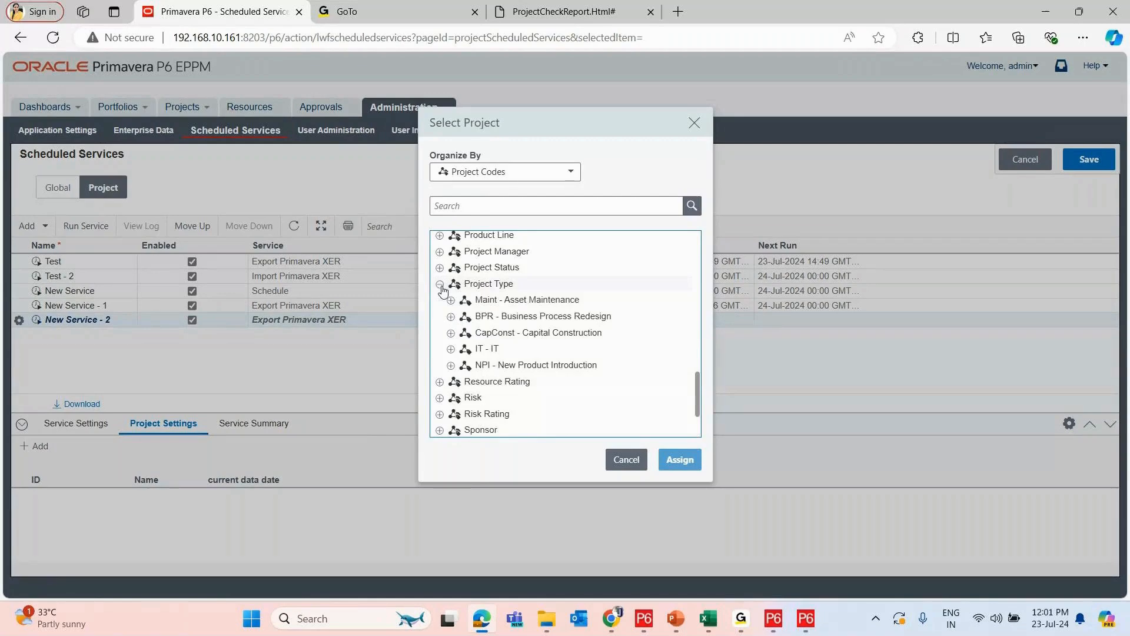
{"action": "scroll", "coordinate": [553, 312], "scroll_direction": "down", "scroll_amount": 1}
{"action": "scroll", "coordinate": [537, 299], "scroll_direction": "up", "scroll_amount": 1}
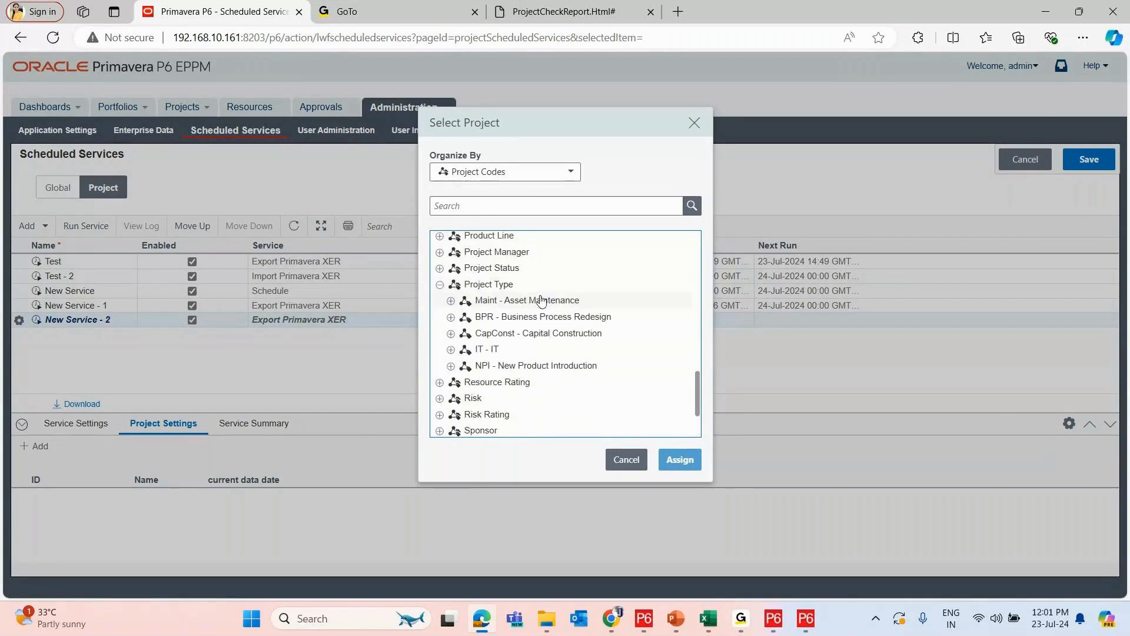
{"action": "left_click", "coordinate": [537, 301]}
{"action": "left_click", "coordinate": [677, 460]}
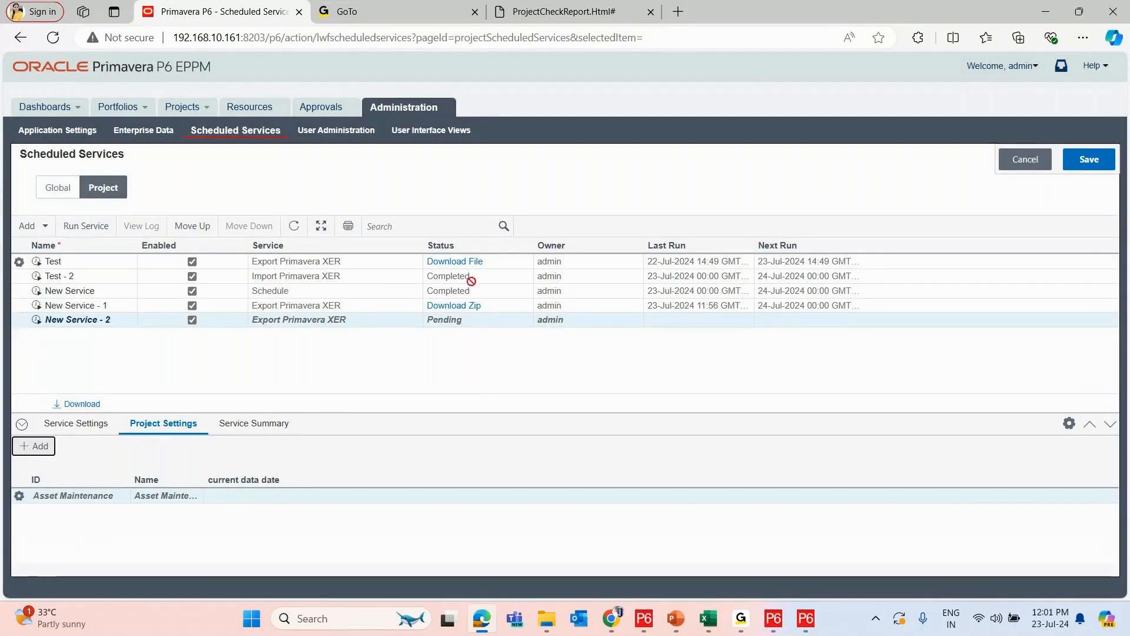
{"action": "left_click", "coordinate": [1087, 163]}
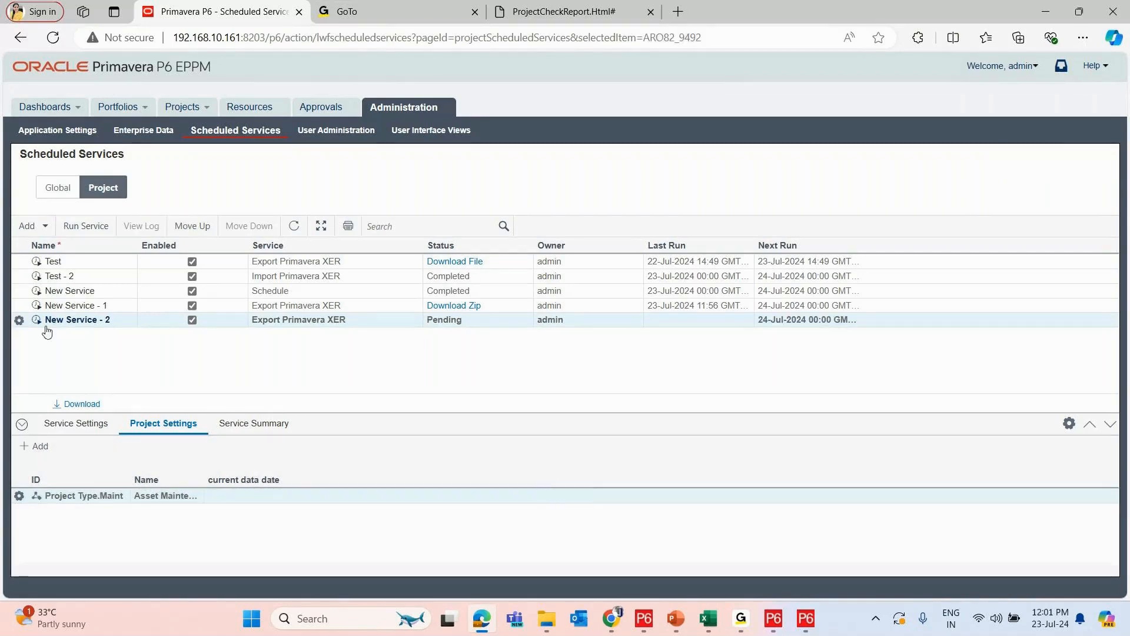
Step: Run the New Service - 2 export service and close the information message
{"action": "left_click", "coordinate": [21, 328]}
{"action": "left_click", "coordinate": [19, 321]}
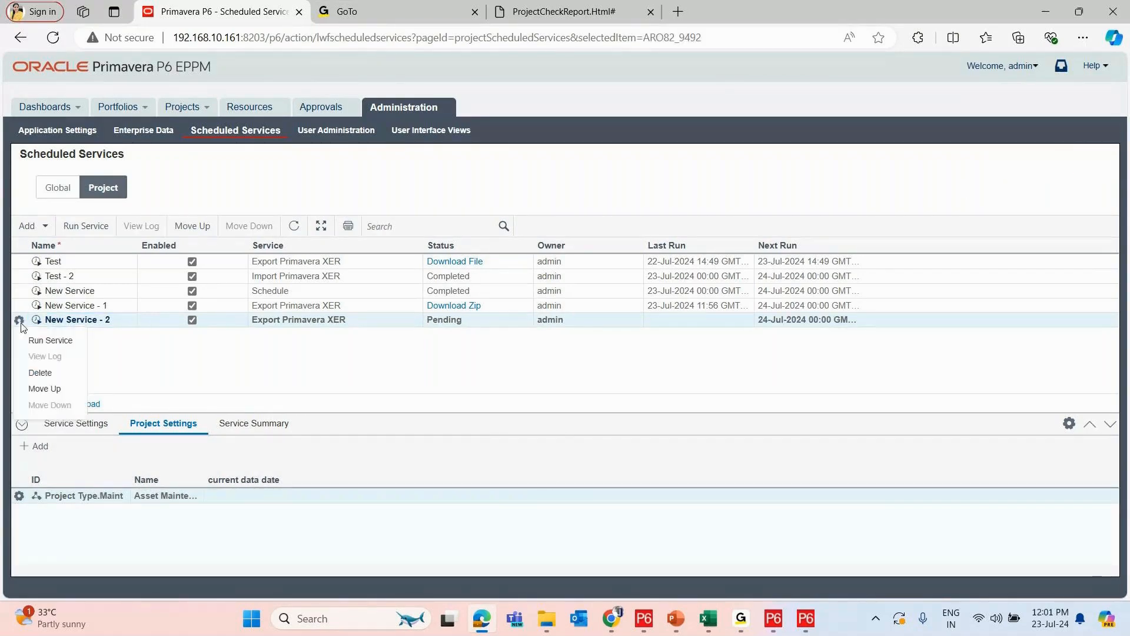
{"action": "left_click", "coordinate": [51, 341]}
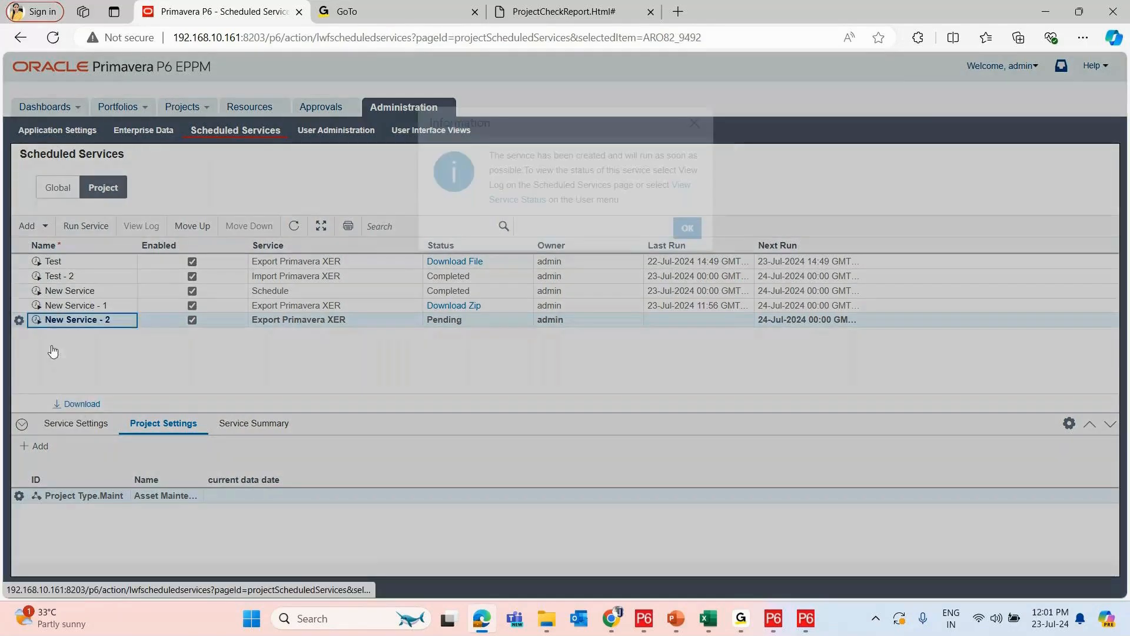
{"action": "left_click", "coordinate": [547, 346]}
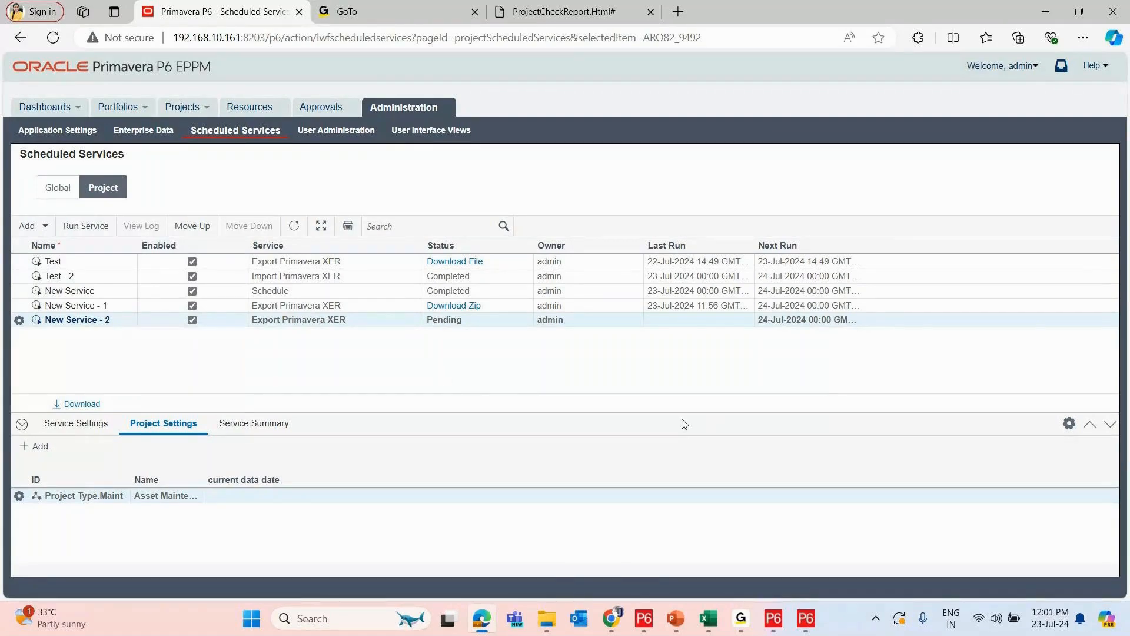
Step: Switch to the PowerPoint deck and start the slide show from the Feature-4 slide on current and recent user sessions
{"action": "key", "text": "super+Tab"}
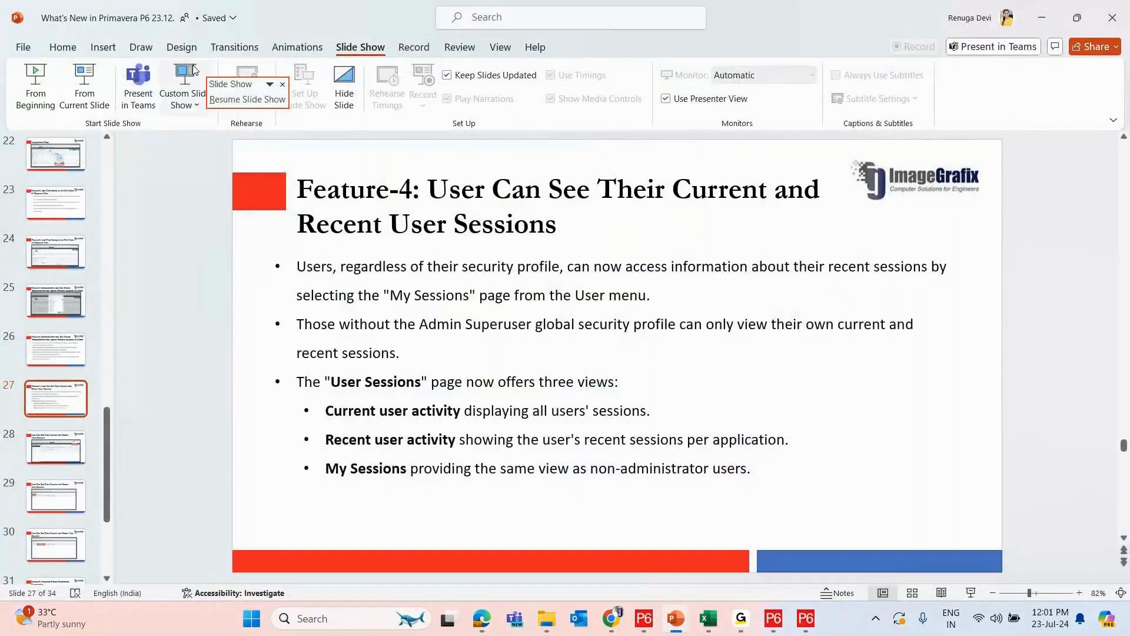
{"action": "left_click", "coordinate": [86, 87]}
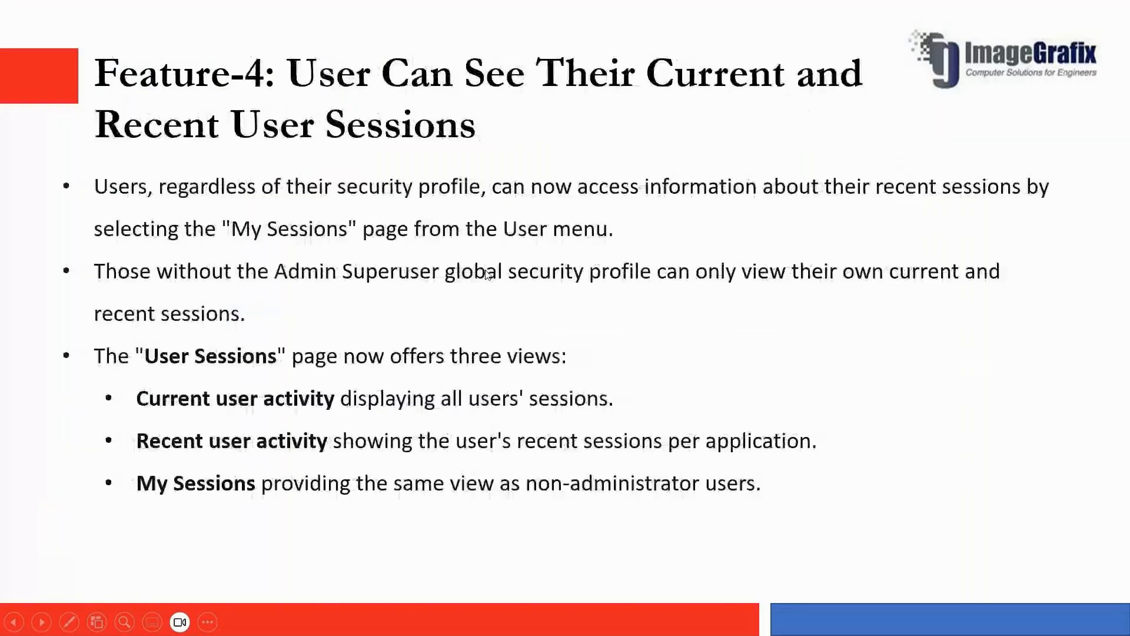